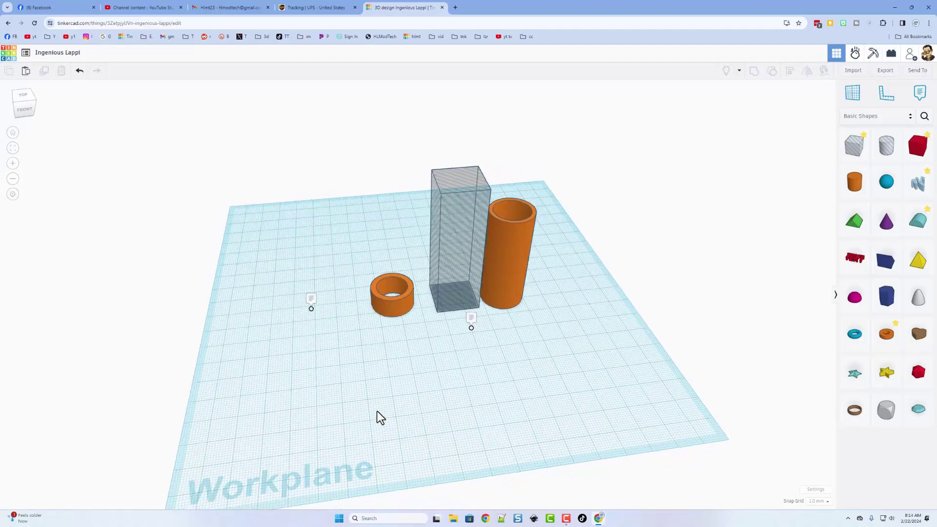
- Set the short tube's radius to 15, wall thickness to 2 and sides to 64
right_drag(377, 411, 331, 318)
right_drag(394, 317, 368, 331)
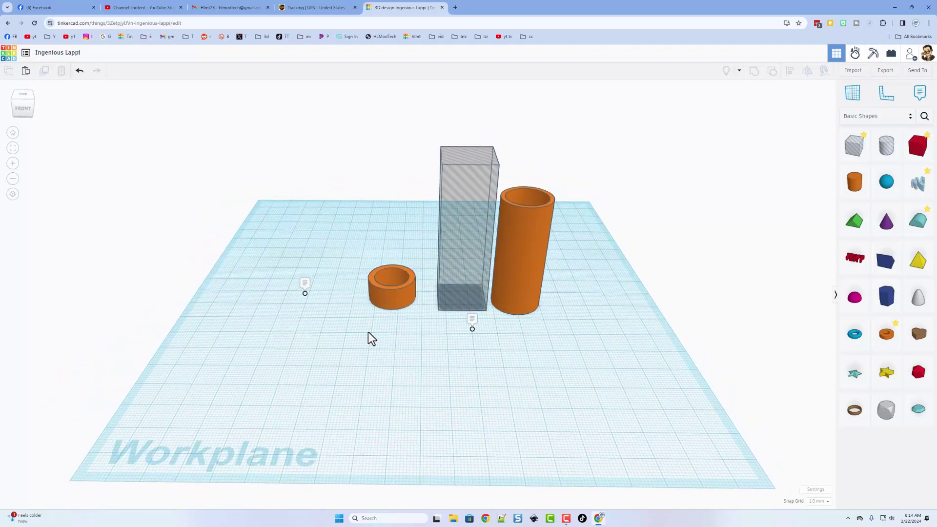
click(407, 293)
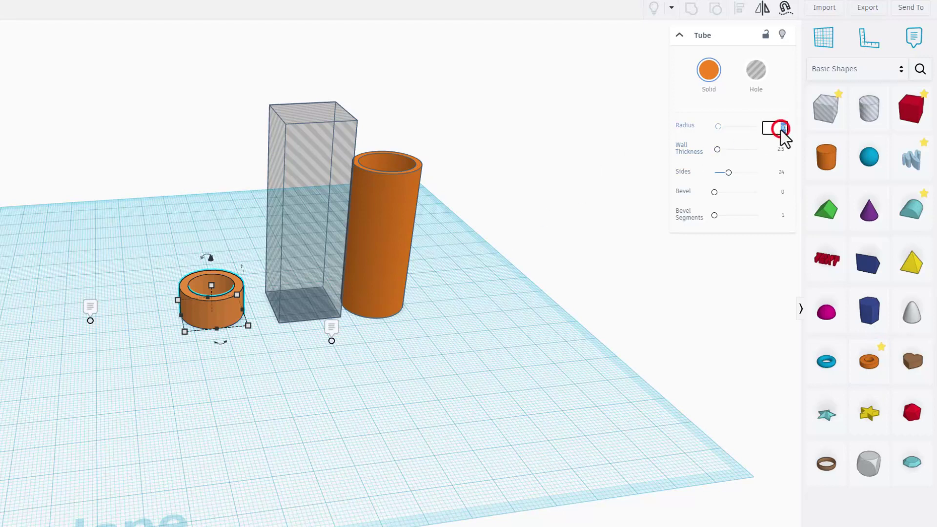
text(3.)
text(5)
key(Return)
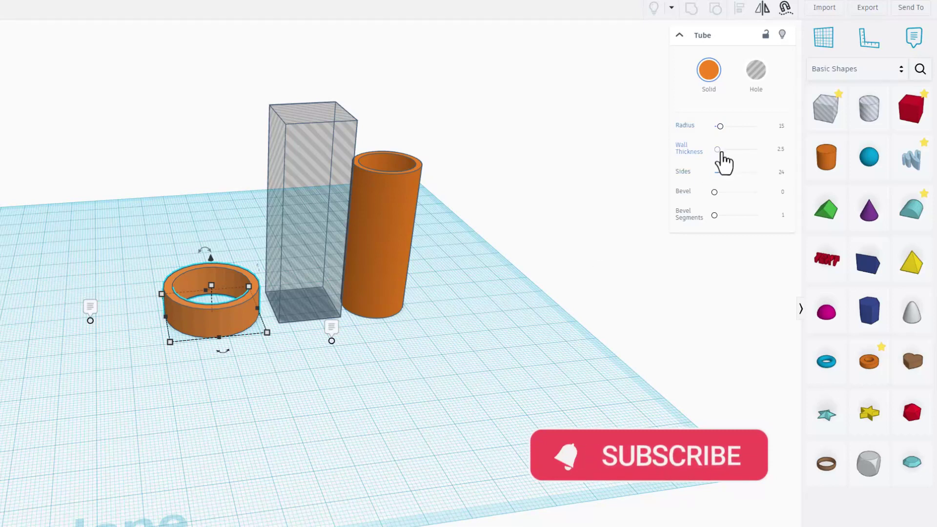
click(781, 149)
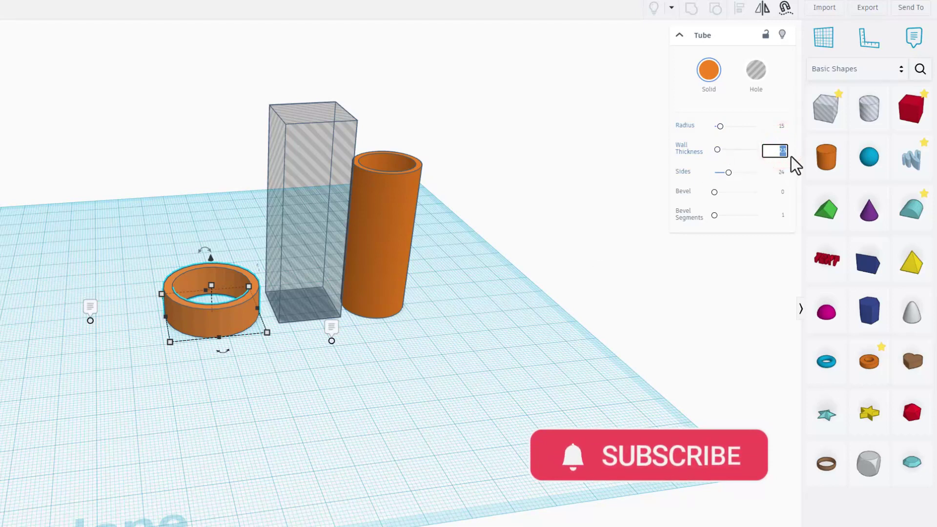
text(4)
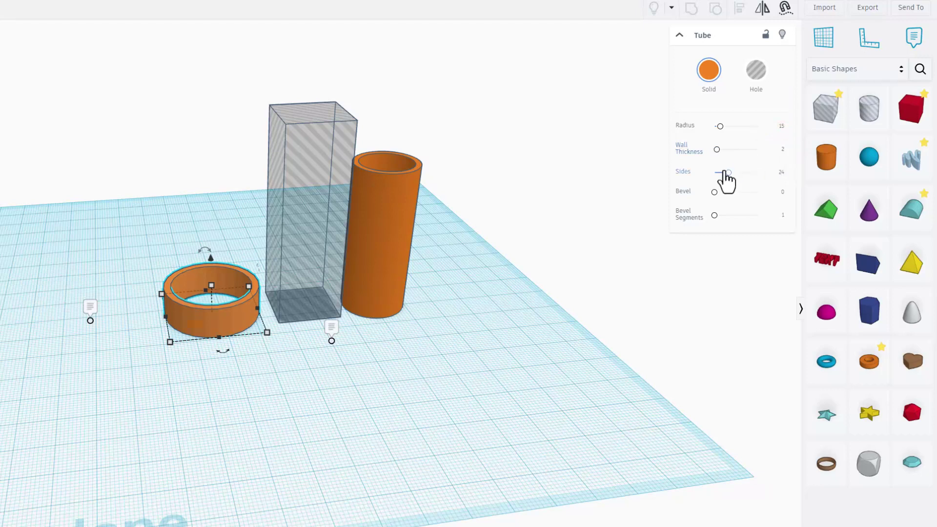
drag(729, 173, 783, 174)
- Try rounding the tube's edges with a bevel of 2 and 5 bevel segments
text(2)
key(Return)
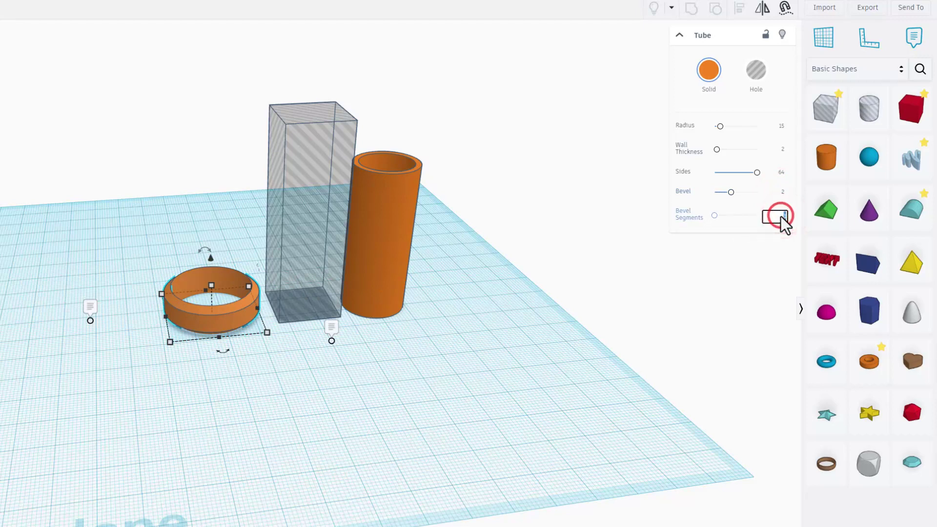
text(5)
key(Return)
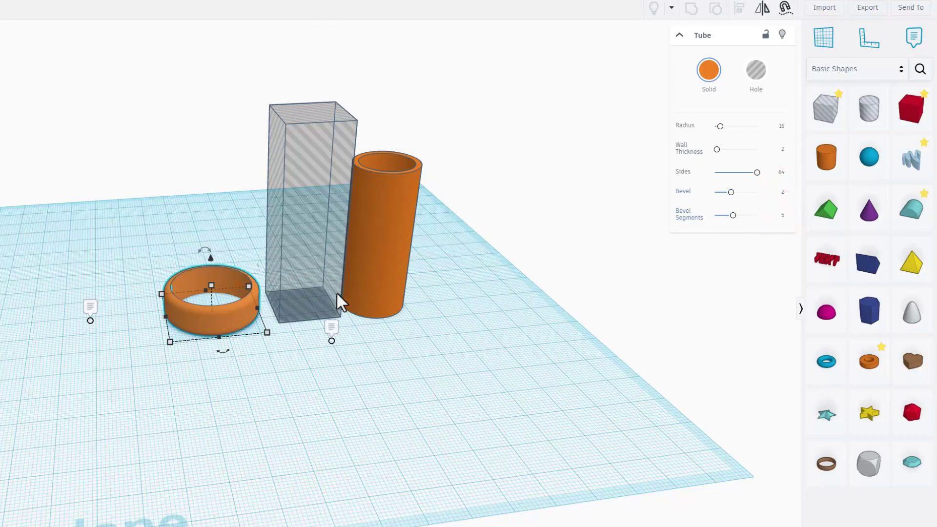
- Undo the bevel segments change and set the tube's bevel to 0
key(ctrl+z)
click(781, 192)
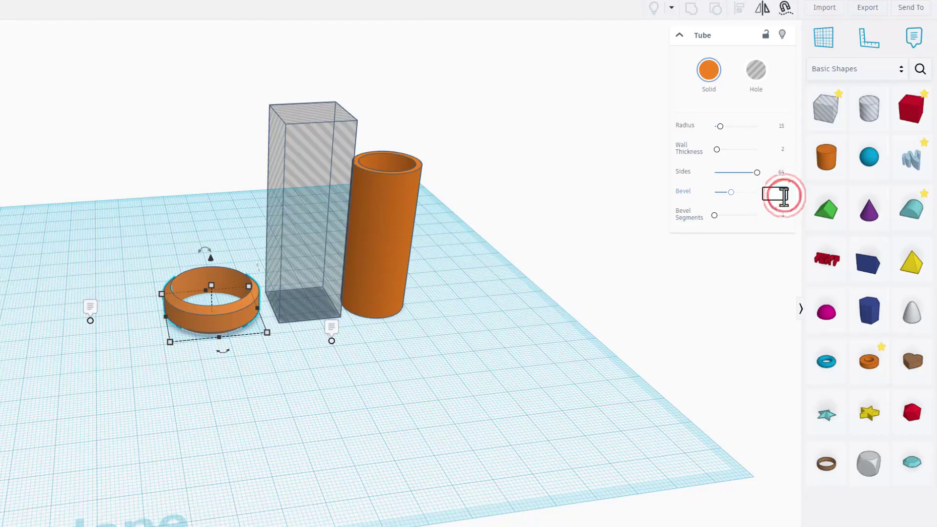
text(0)
key(Return)
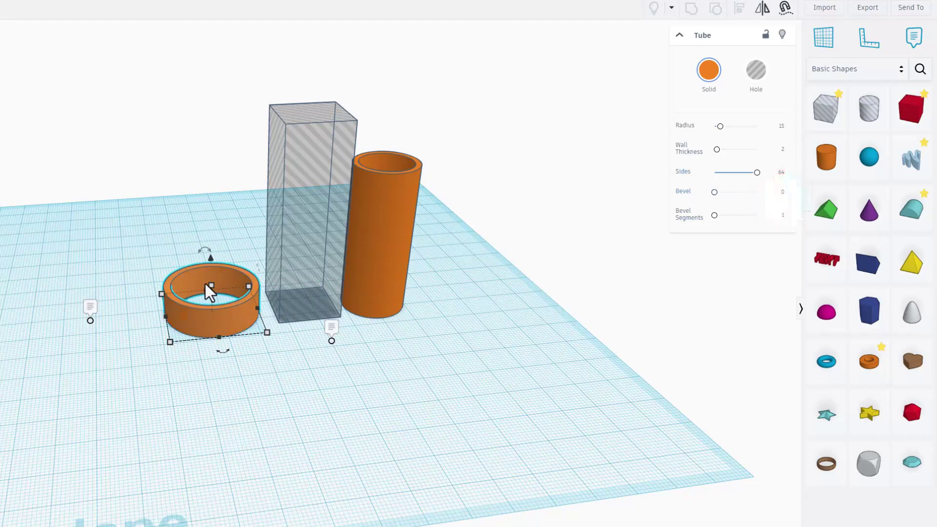
- Stretch the widened tube upward into a tall tube, place a box hole in front of it and check the tube's base dimensions
drag(206, 284, 218, 127)
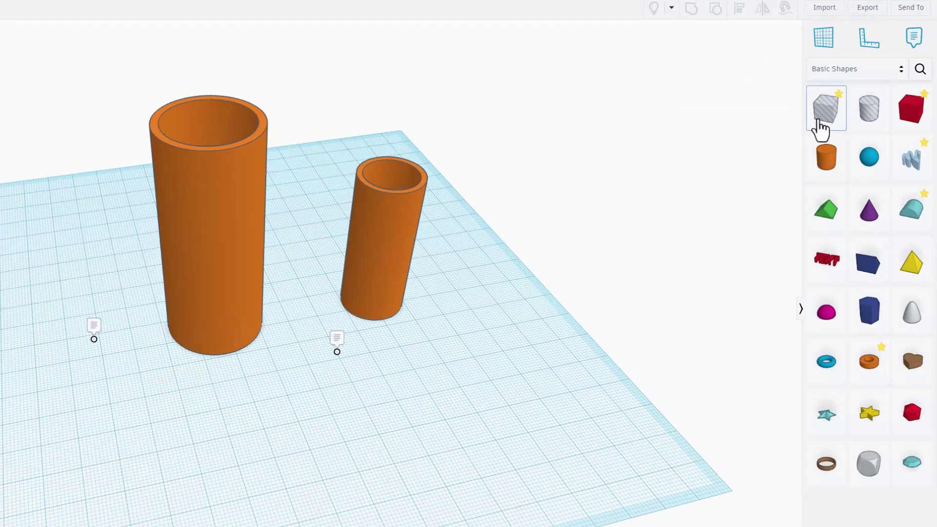
drag(820, 117, 190, 423)
click(232, 309)
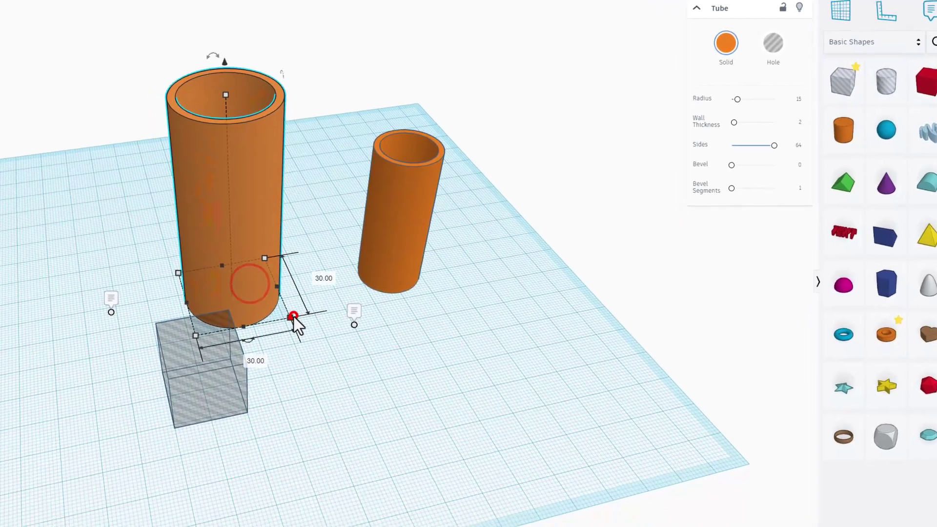
click(273, 344)
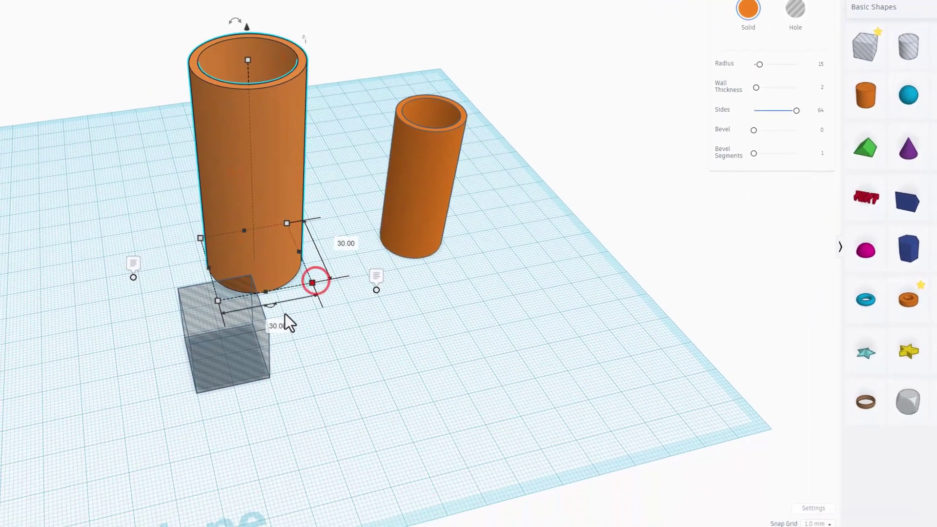
- Resize the box hole to 30 mm wide, 15 mm deep and about 87 mm tall
click(262, 379)
shift+drag(271, 379, 323, 416)
text(30)
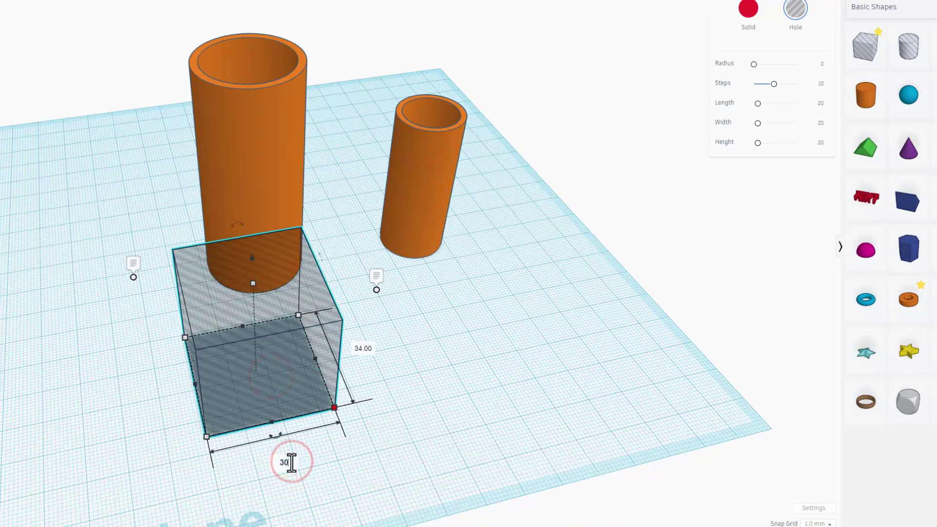
key(Return)
drag(242, 293, 234, 84)
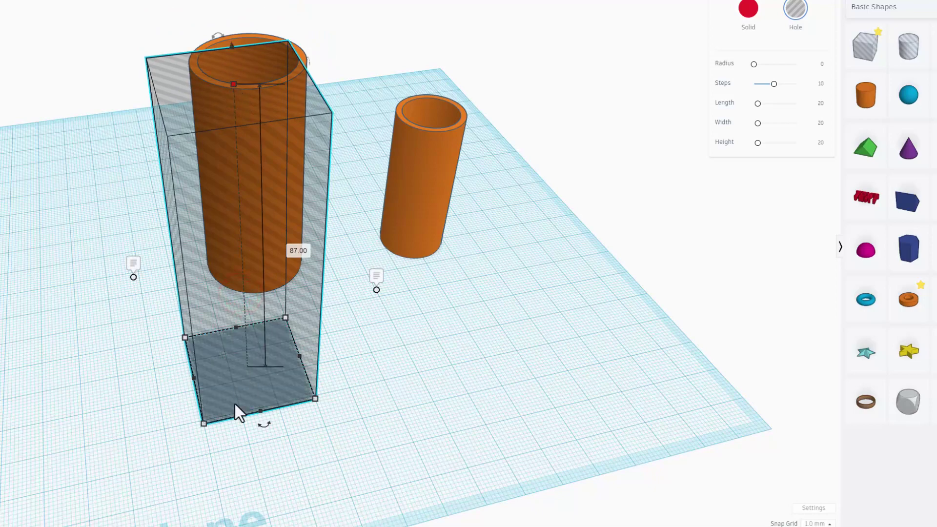
click(204, 424)
click(138, 385)
text(15)
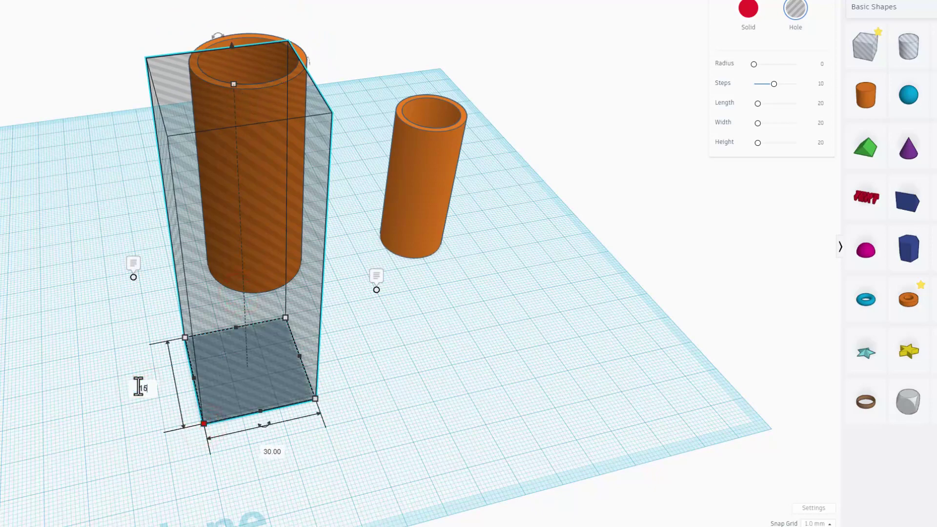
key(Return)
- Align the box hole flush with the tall tube's back edge and center it across the tube's width, working in orthographic top view
key(l)
click(138, 108)
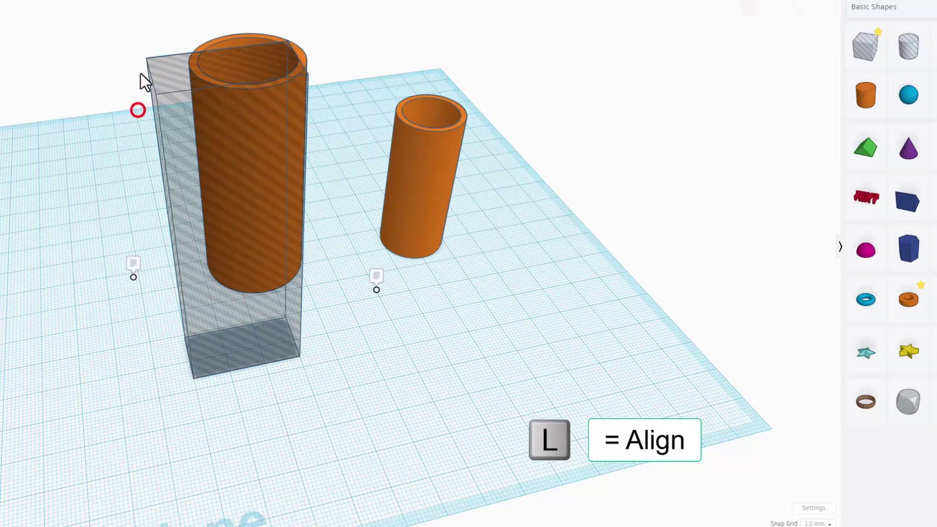
drag(140, 71, 253, 143)
key(l)
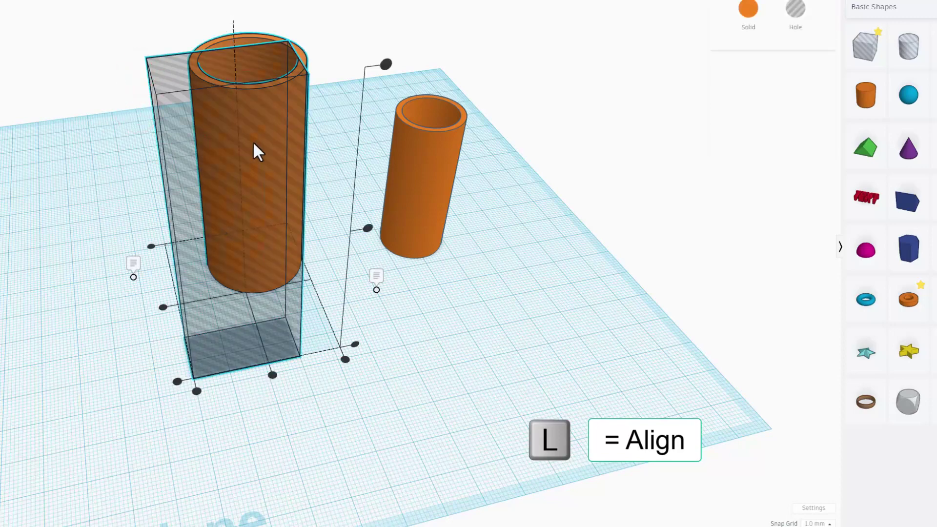
right_drag(276, 137, 287, 54)
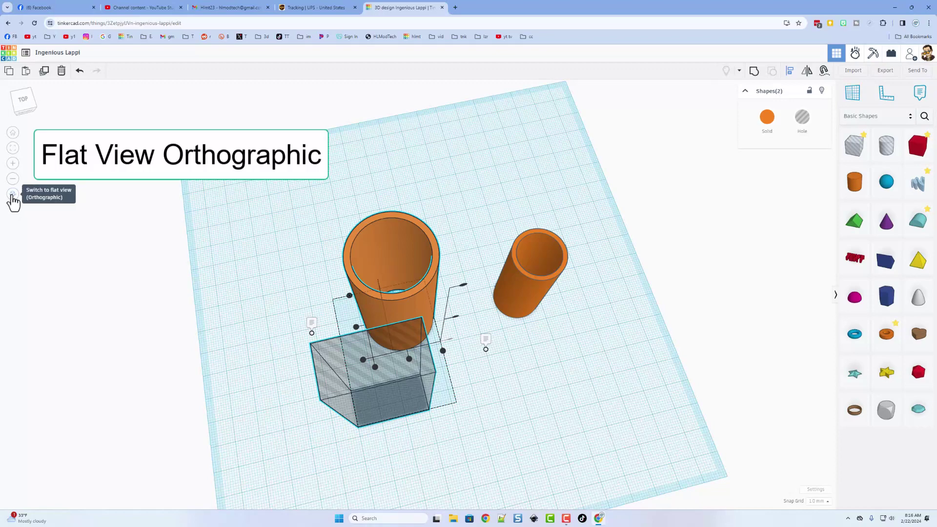
click(12, 194)
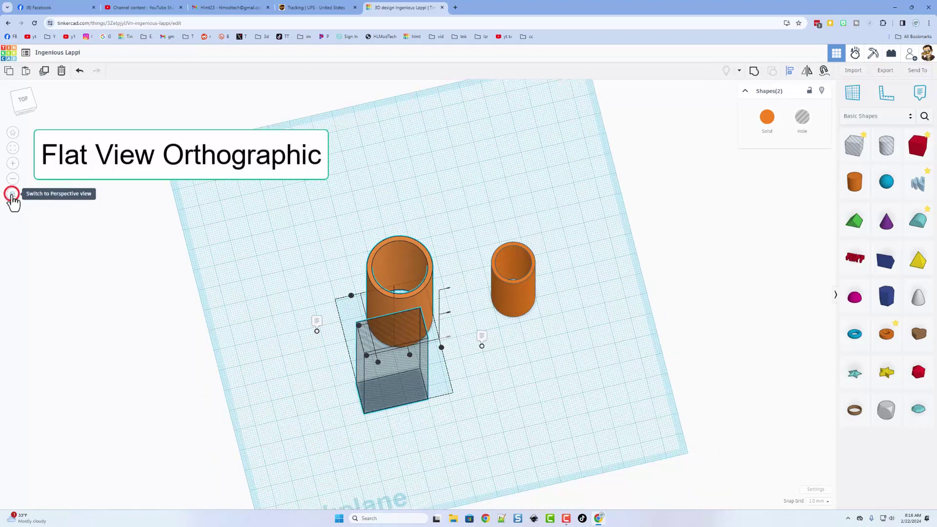
click(21, 104)
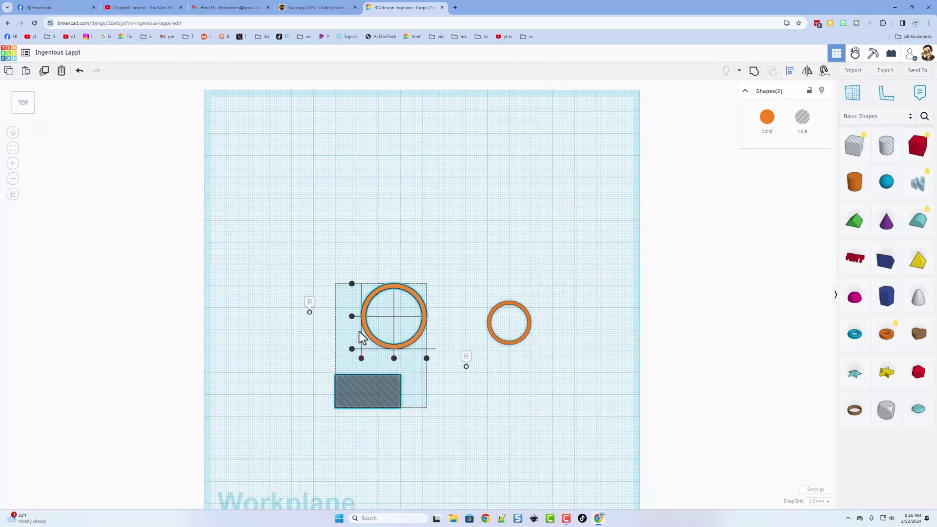
click(352, 284)
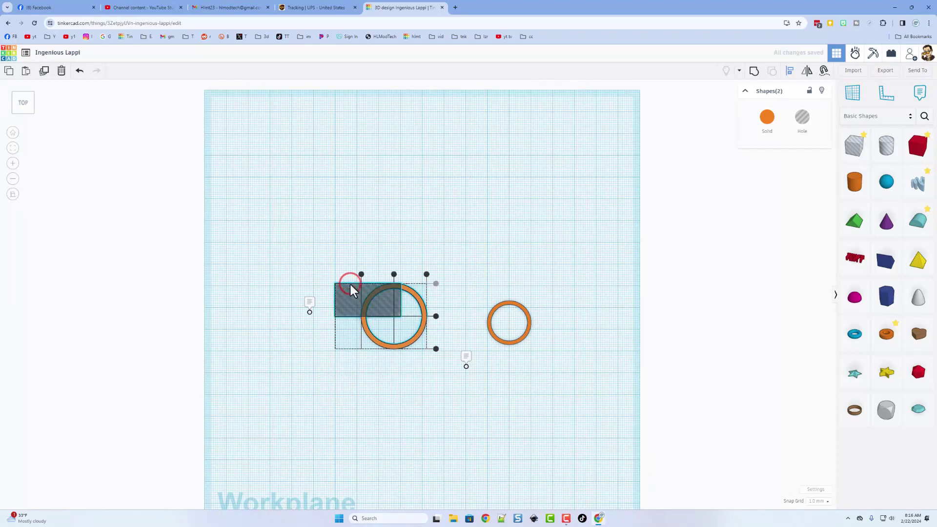
click(394, 275)
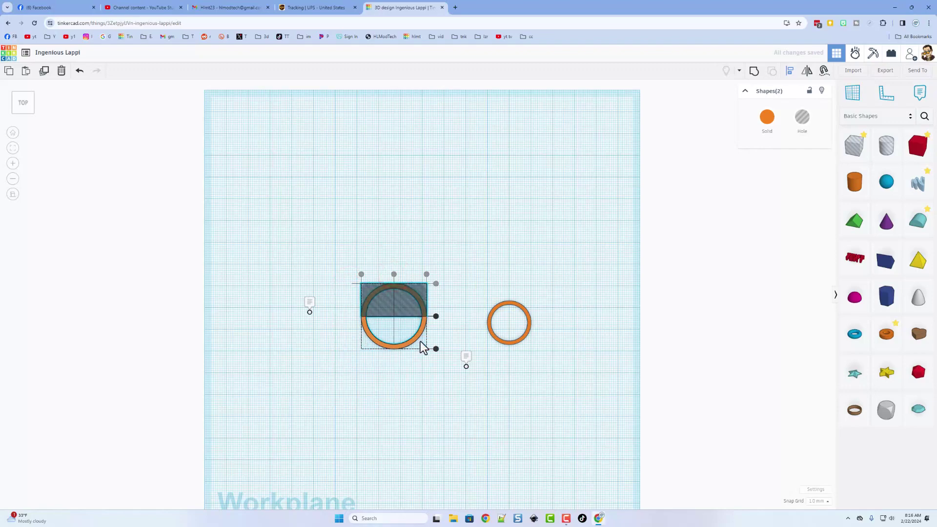
- Group the tall tube with the box hole to cut away its back half, and return to perspective view
scroll(394, 361, up, 4)
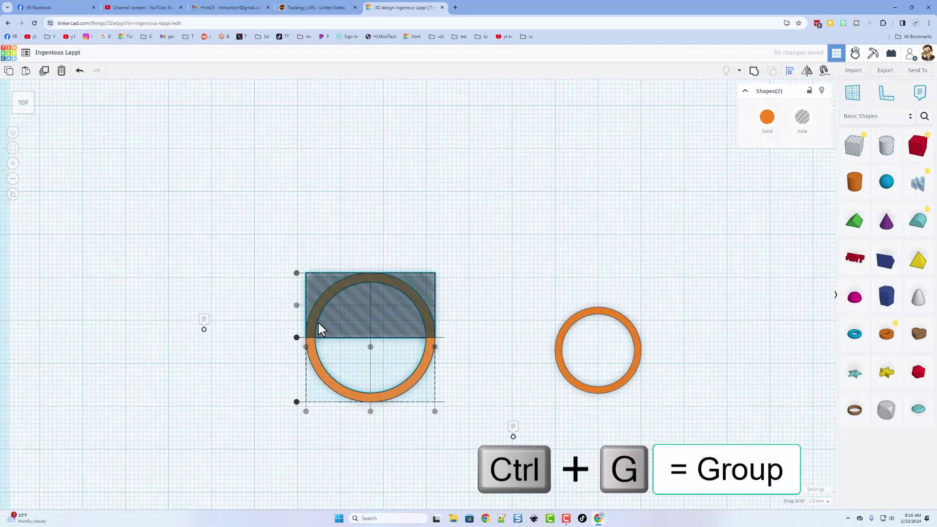
click(754, 71)
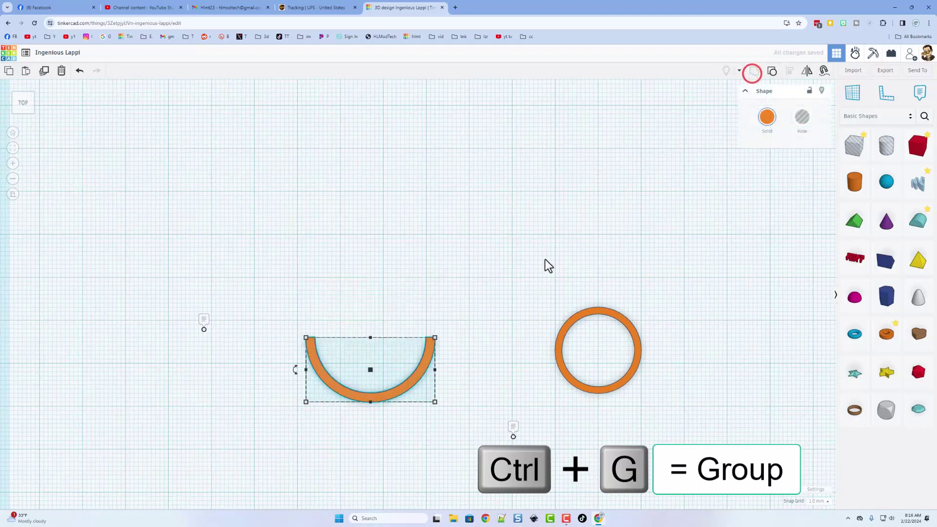
right_drag(297, 368, 371, 351)
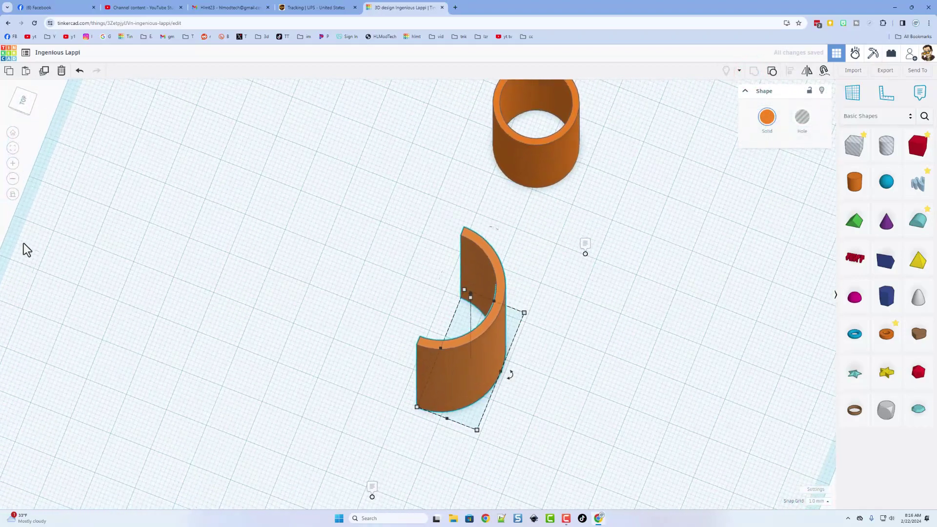
click(13, 193)
right_drag(131, 321, 485, 397)
scroll(250, 303, down, 8)
- Duplicate the half tube, move the copy one super nudge back and mirror it front to back
click(464, 410)
click(556, 371)
click(449, 347)
key(ctrl+d)
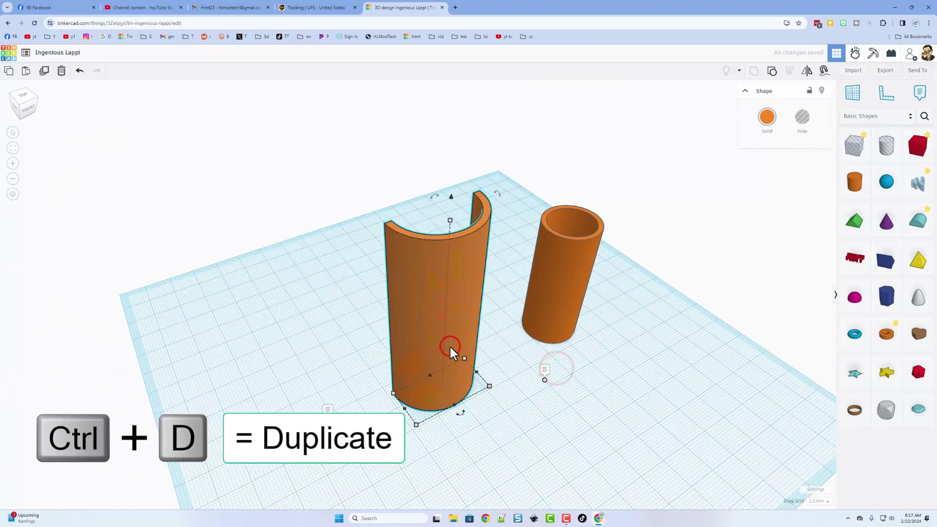
key(shift+Up)
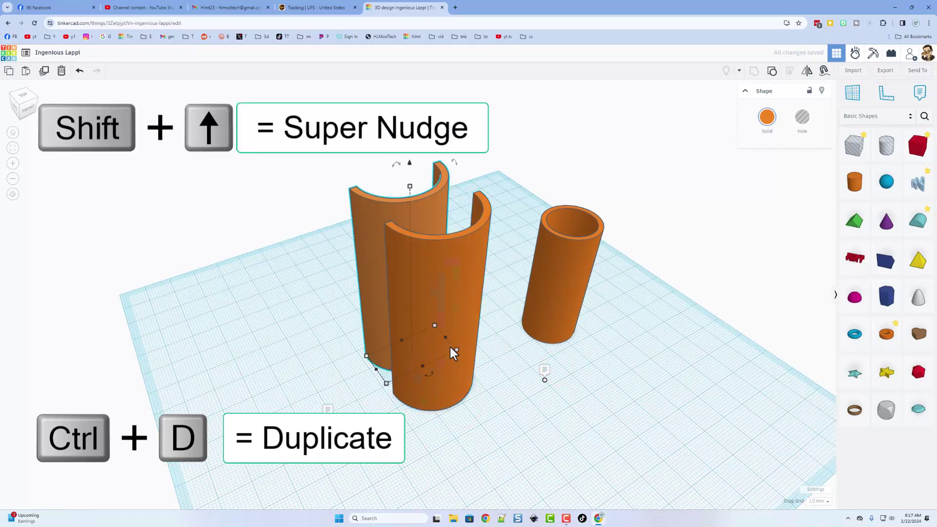
click(803, 72)
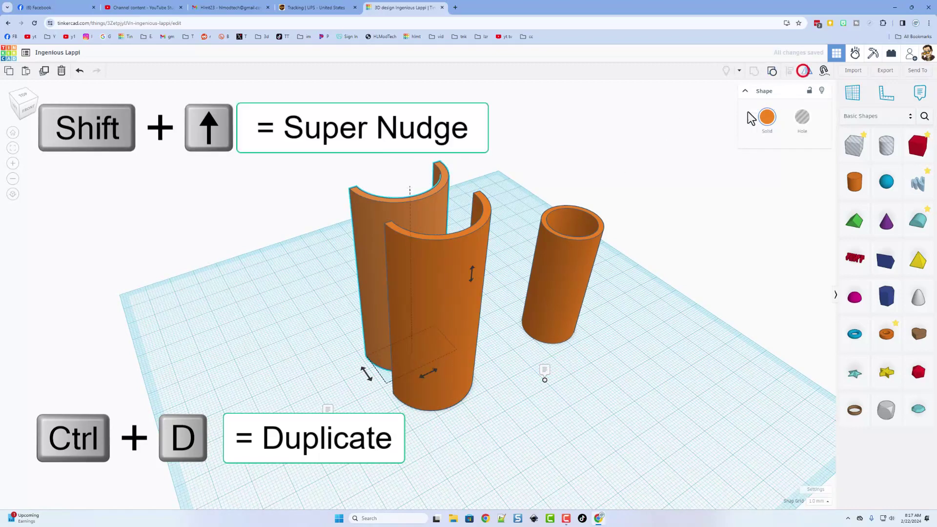
click(366, 374)
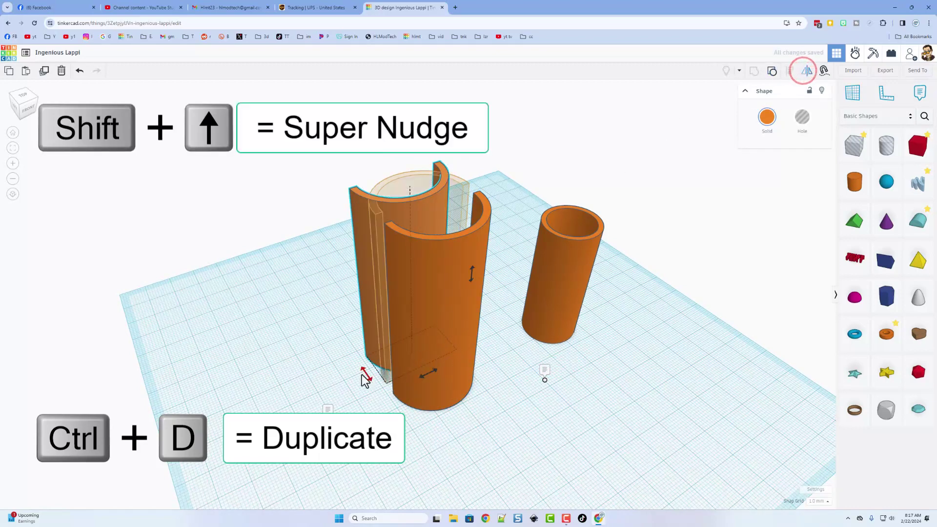
click(439, 421)
- Place a workplane on the front half tube's cut face, drop the back half onto it and restore the base workplane
right_drag(429, 427, 617, 448)
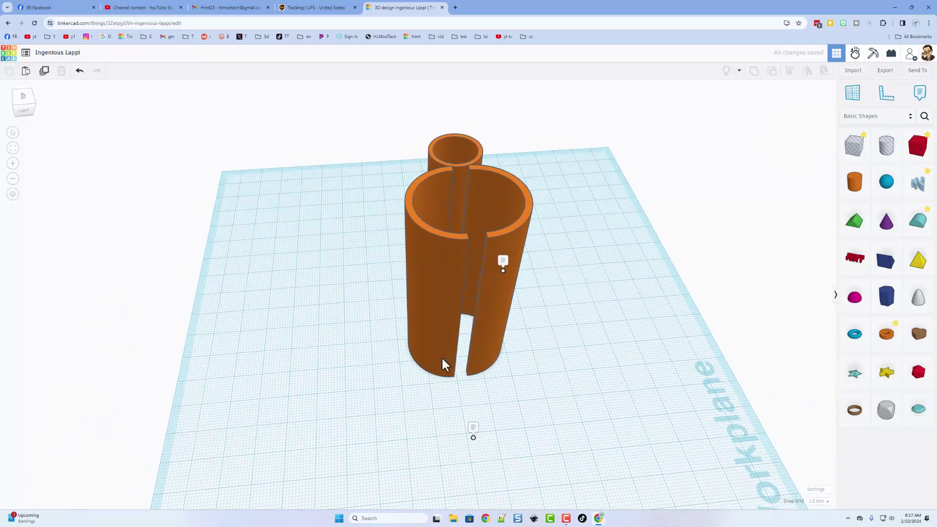
key(w)
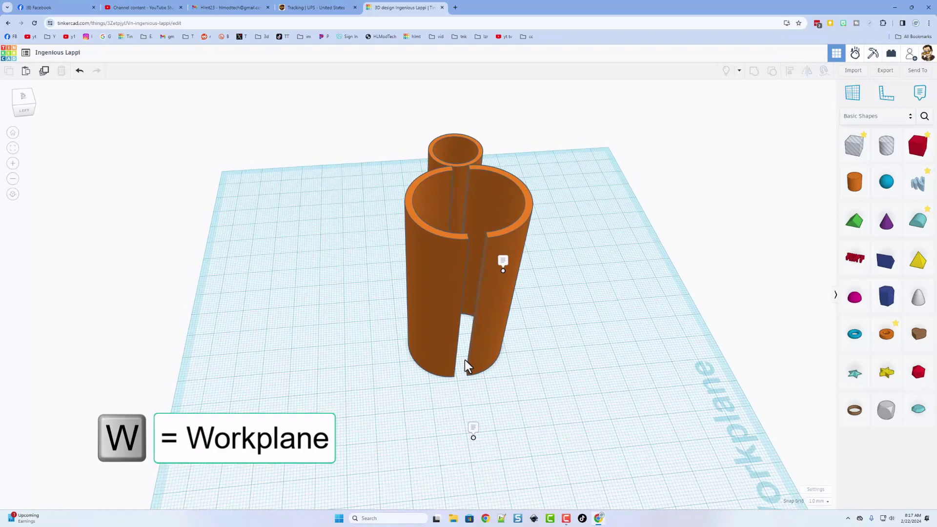
mouse_move(470, 364)
right_down()
mouse_move(506, 372)
mouse_move(477, 366)
right_up()
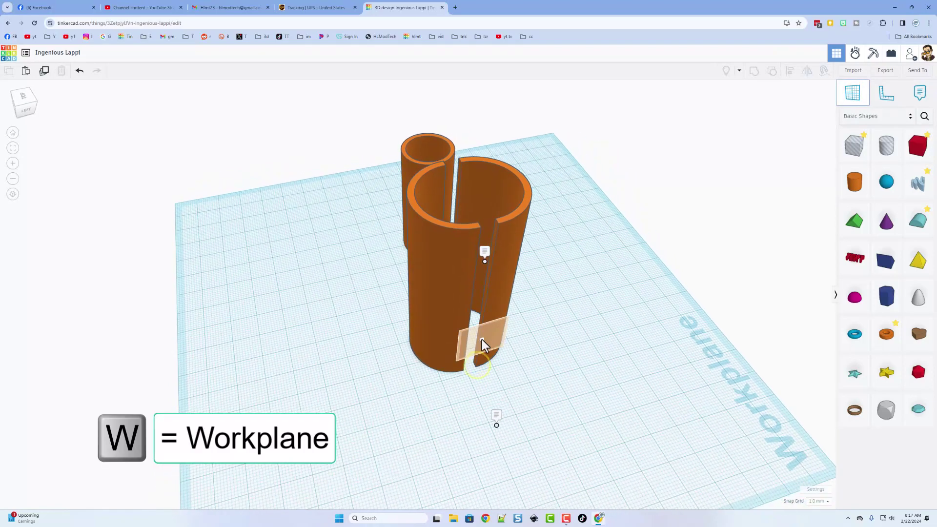
click(481, 332)
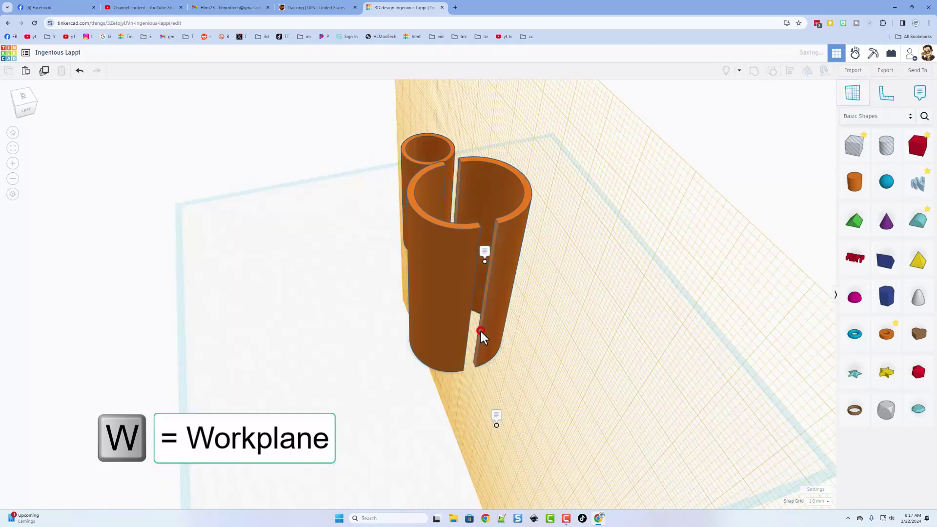
click(447, 332)
key(d)
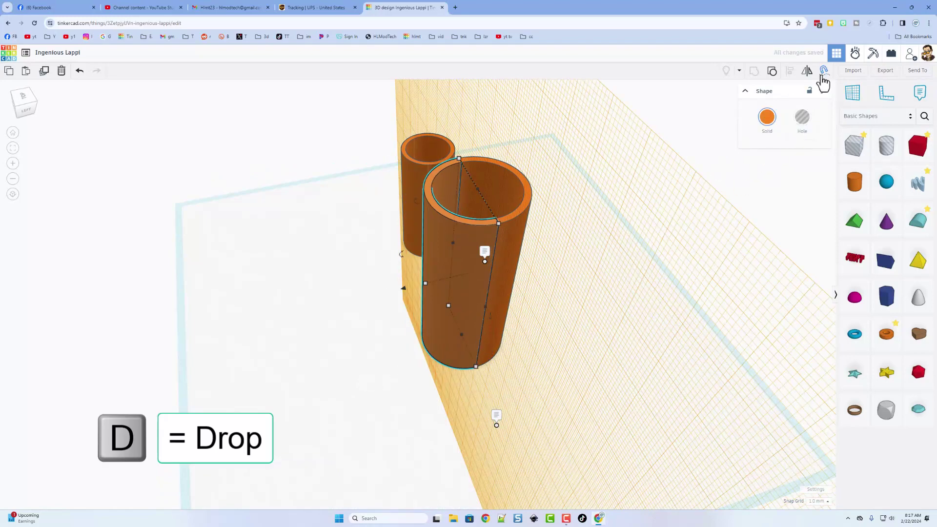
click(849, 105)
click(192, 318)
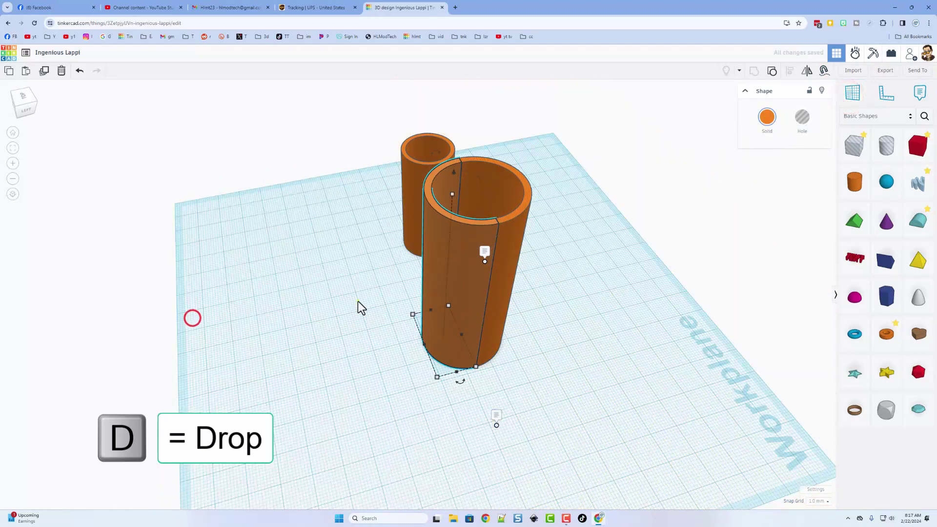
- Set the workspace background color to bright green and hide the workplane grid
right_drag(358, 300, 92, 284)
right_click(550, 435)
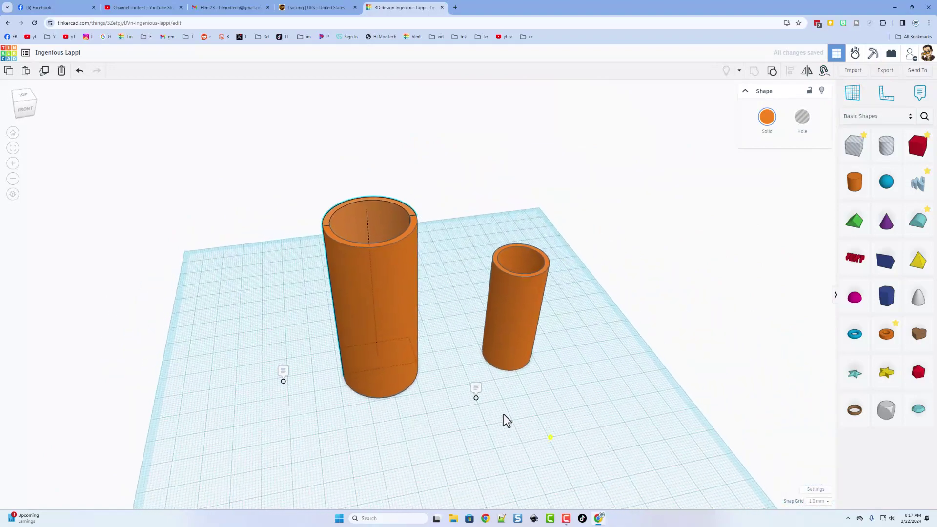
right_drag(679, 474, 628, 444)
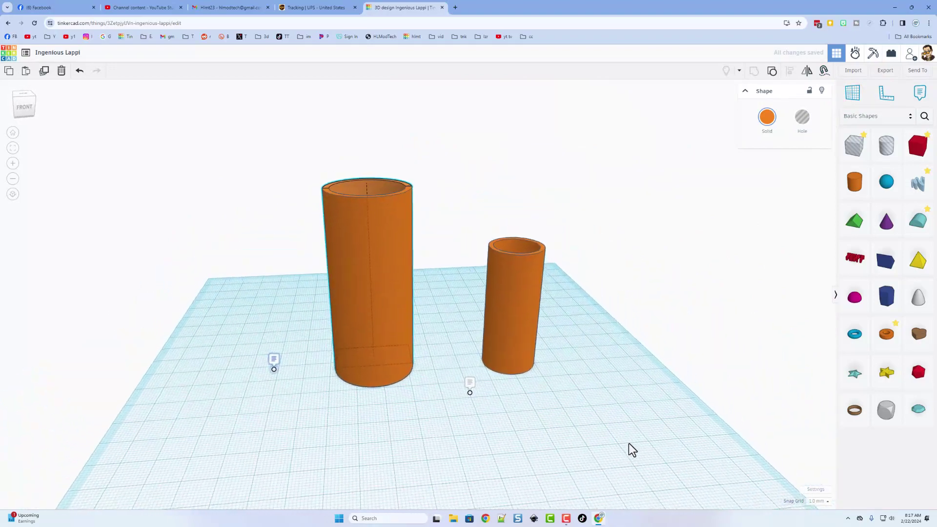
click(812, 489)
click(538, 198)
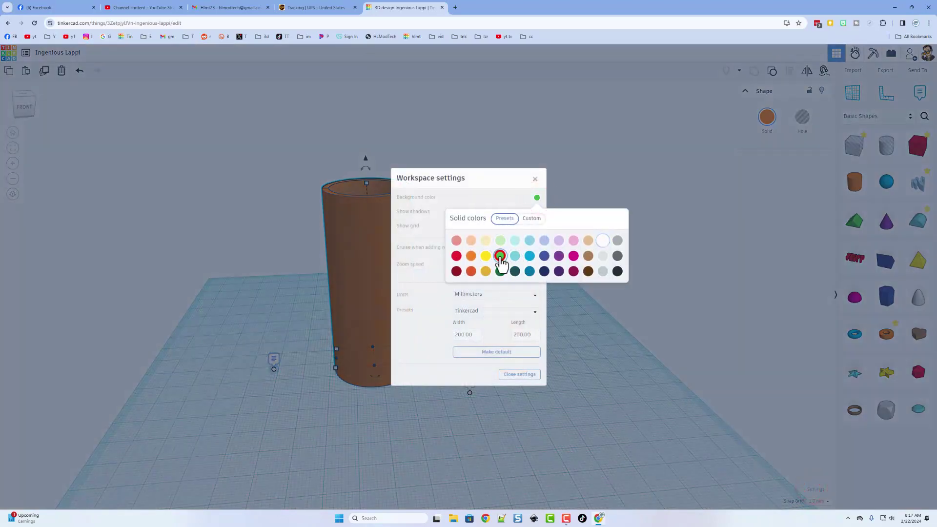
click(502, 178)
click(538, 226)
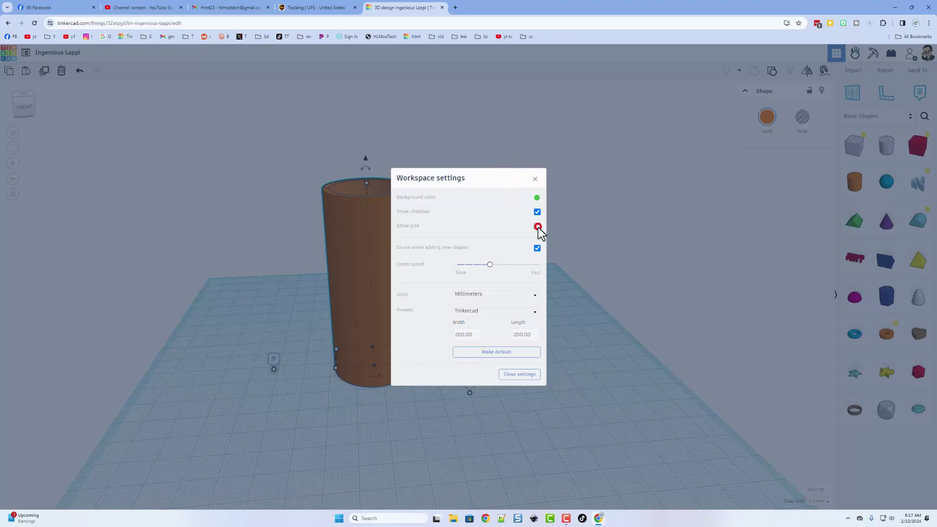
click(572, 267)
- Recolor both tall tube halves and the small tube to the light purple preset
drag(300, 187, 591, 379)
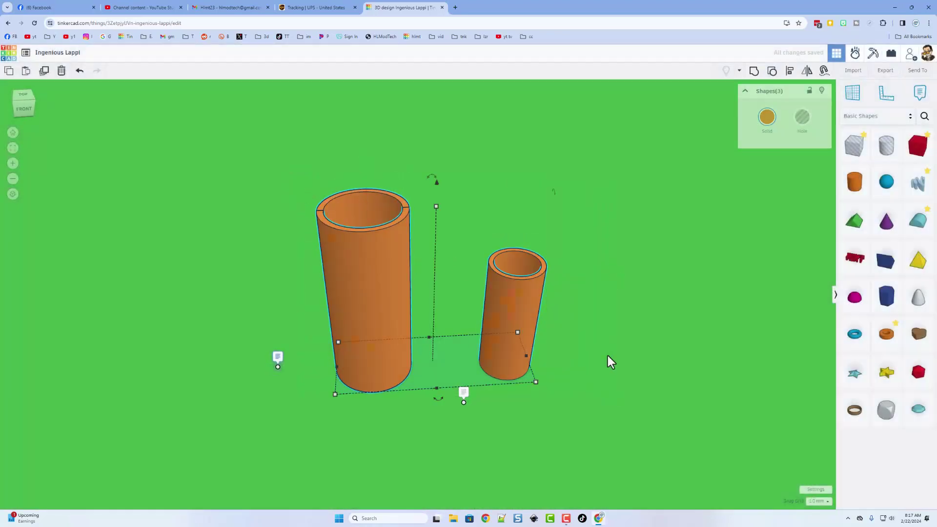
click(767, 118)
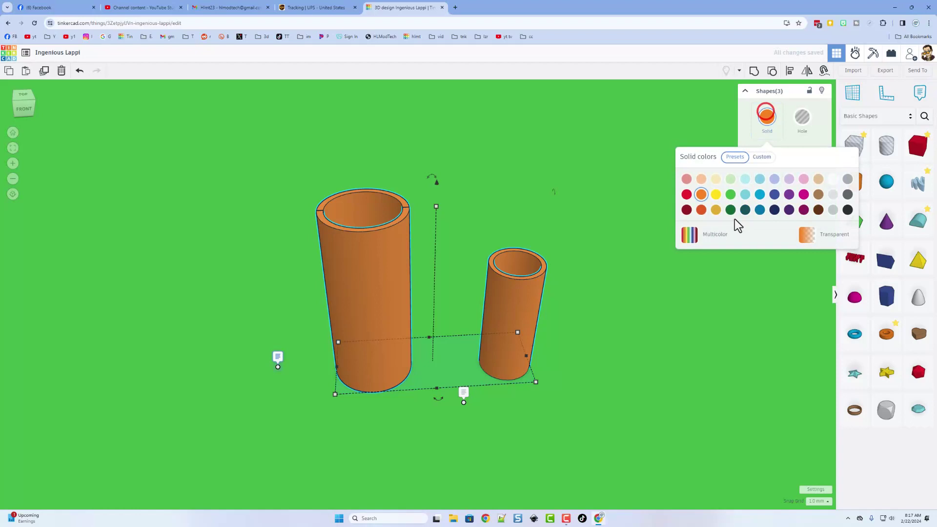
click(789, 179)
click(646, 314)
- Rename the design to half tube
click(78, 53)
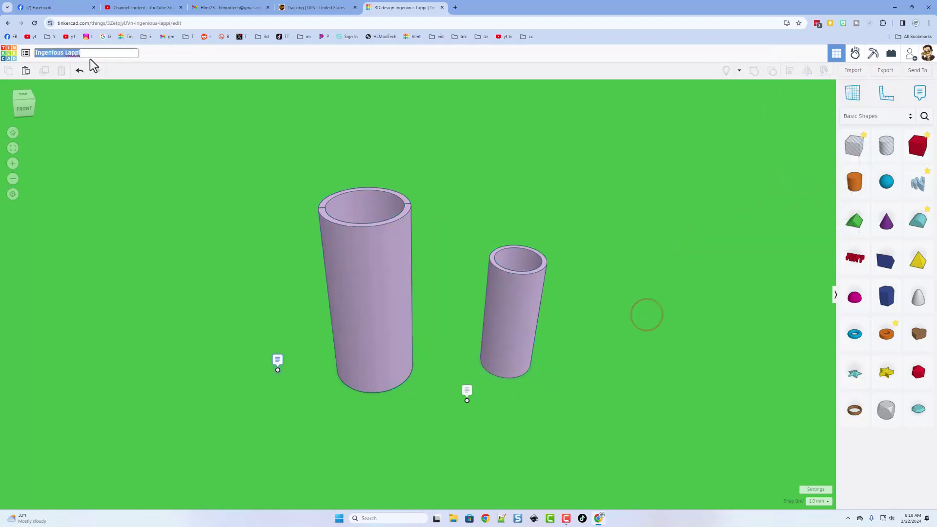
text(half tube)
click(107, 192)
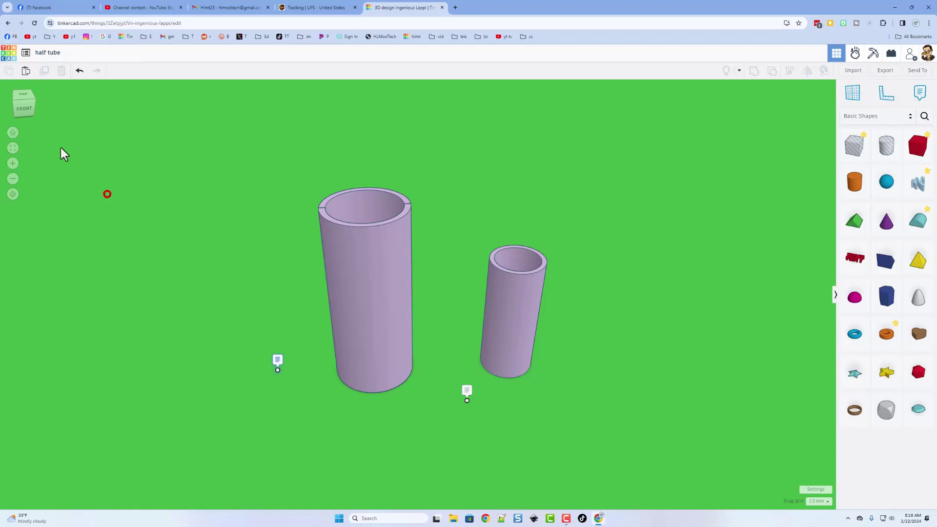
- Open the half tube design's properties from the dashboard and change its name to half tube tutorial
click(10, 56)
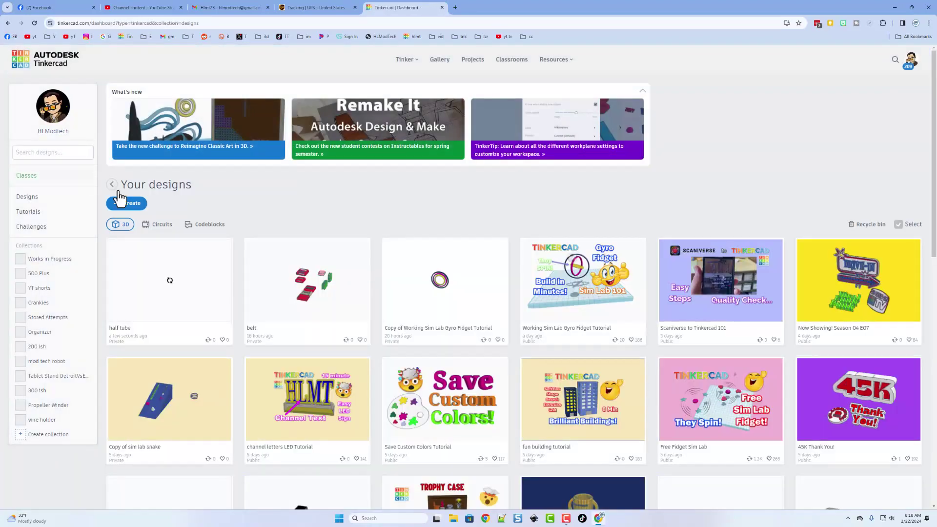
click(224, 250)
click(195, 250)
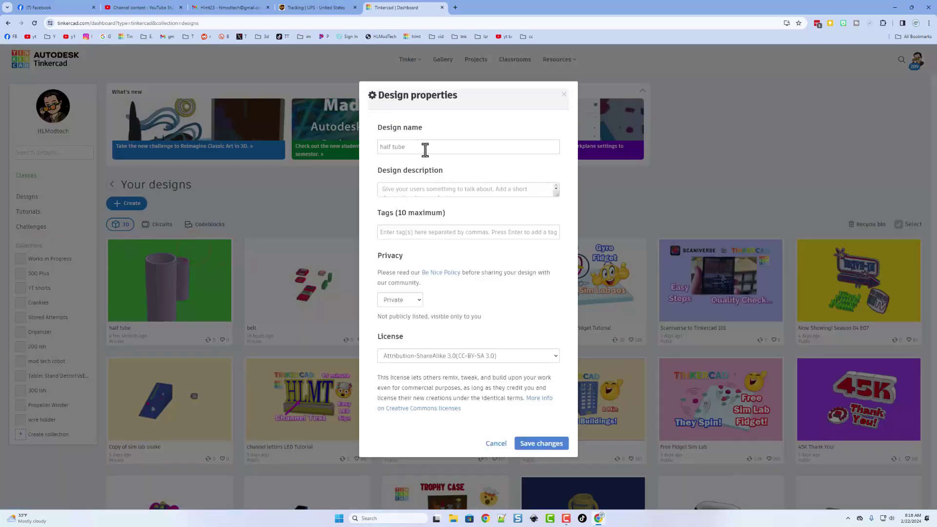
click(425, 147)
text(tutorial)
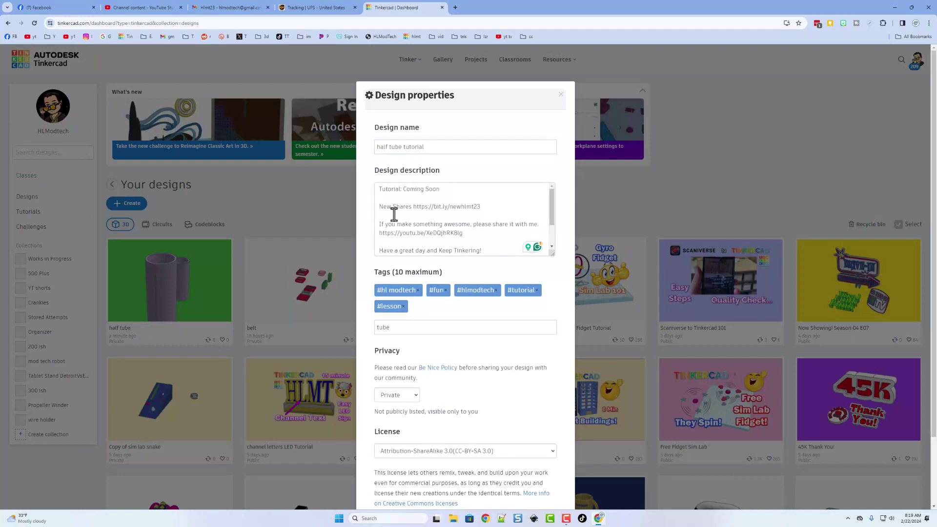
- Add the tags tube, half tube and beginner to the design's properties
scroll(423, 221, down, 5)
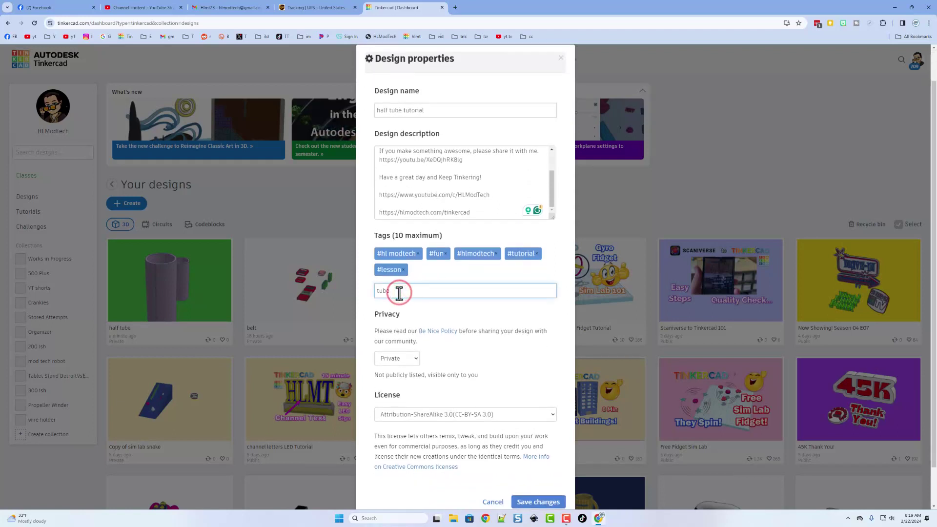
key(Return)
text(hal)
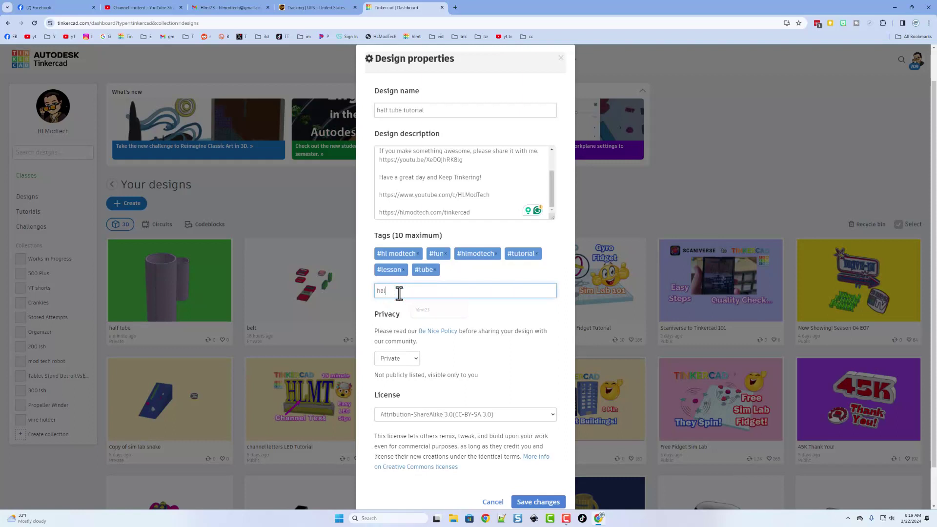
text(f tube)
key(Return)
text(begi)
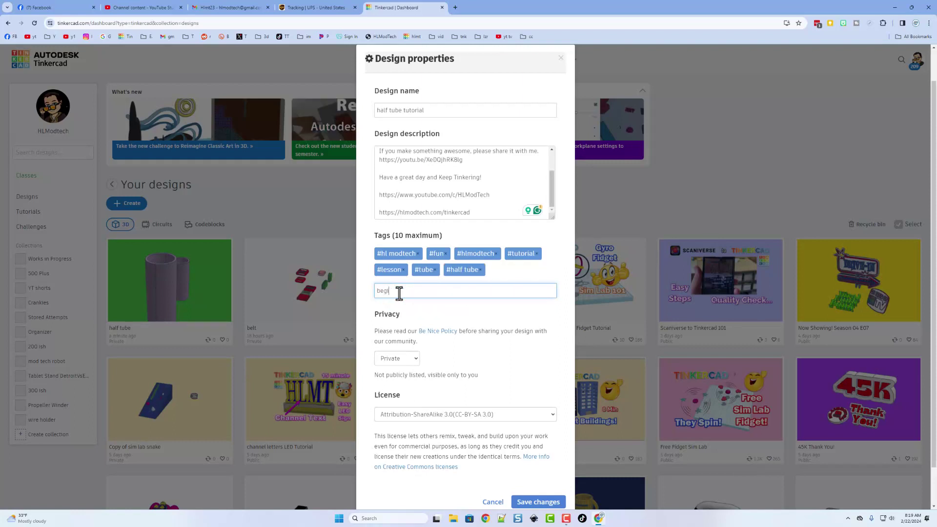
text(nner)
key(Return)
- Try adding the tag hlmt23 to the design, and remove it
text(hl)
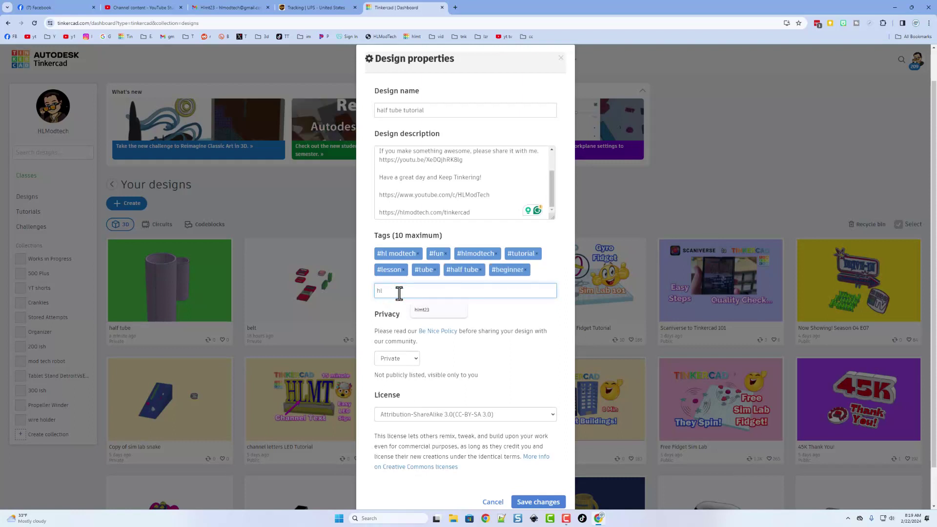
text(mt23)
key(Return)
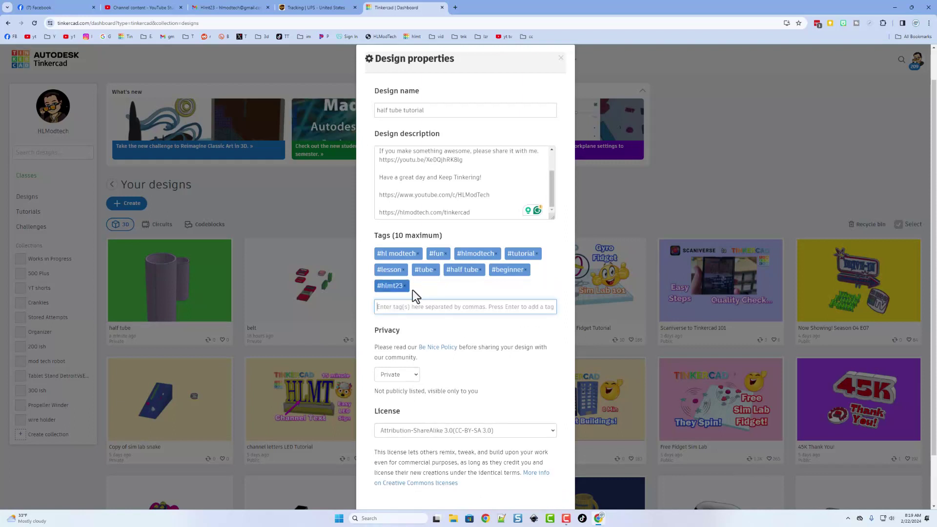
click(405, 286)
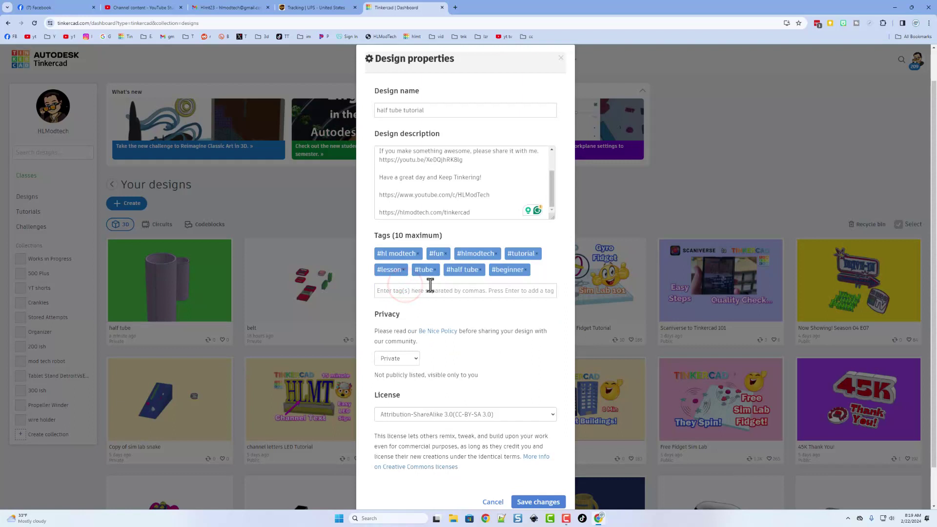
- Set the design's privacy to Public and its license to Attribution-NoDerivs 3.0 (CC-BY-ND 3.0)
click(407, 361)
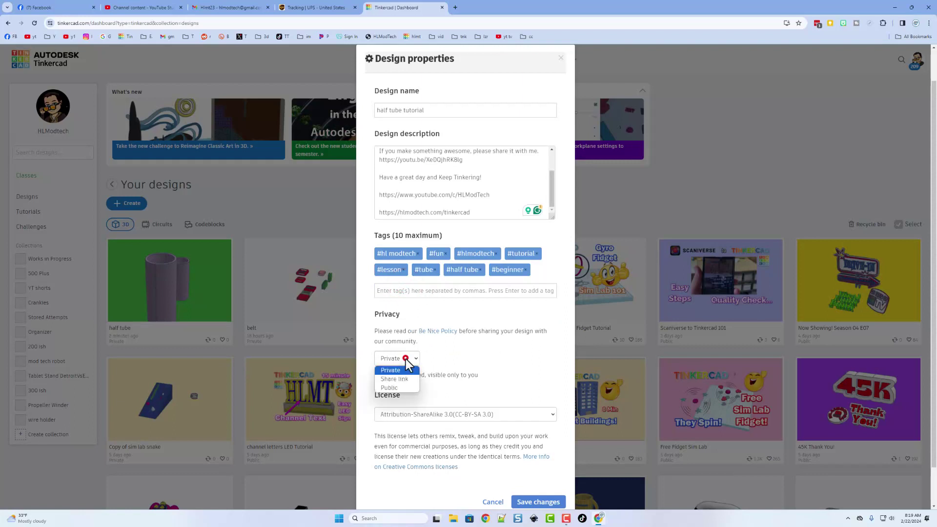
click(396, 390)
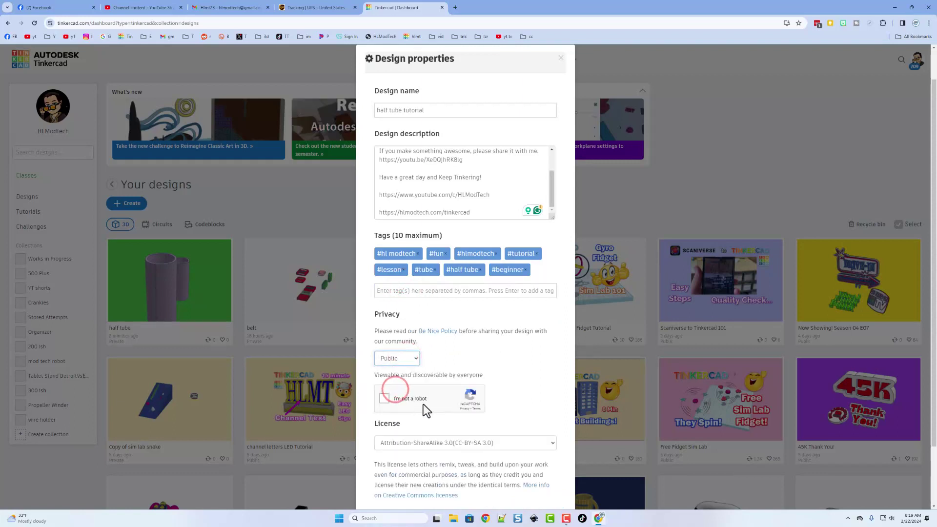
scroll(432, 348, down, 2)
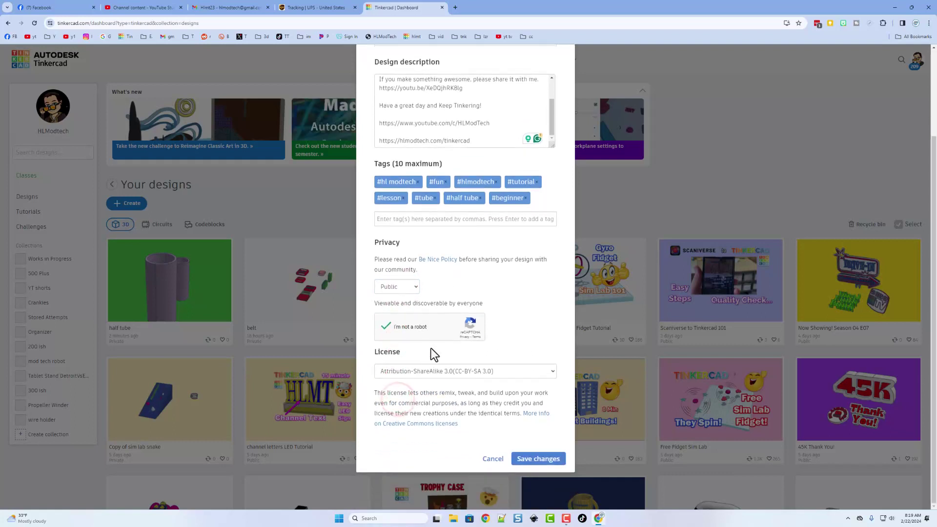
click(423, 372)
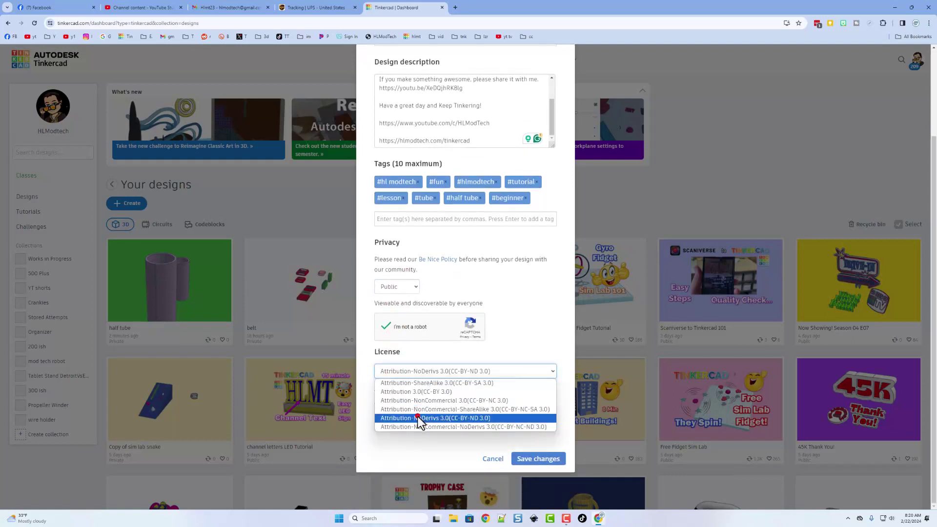
click(417, 418)
- Check the description text and tags in the design properties and save the changes
scroll(412, 414, up, 3)
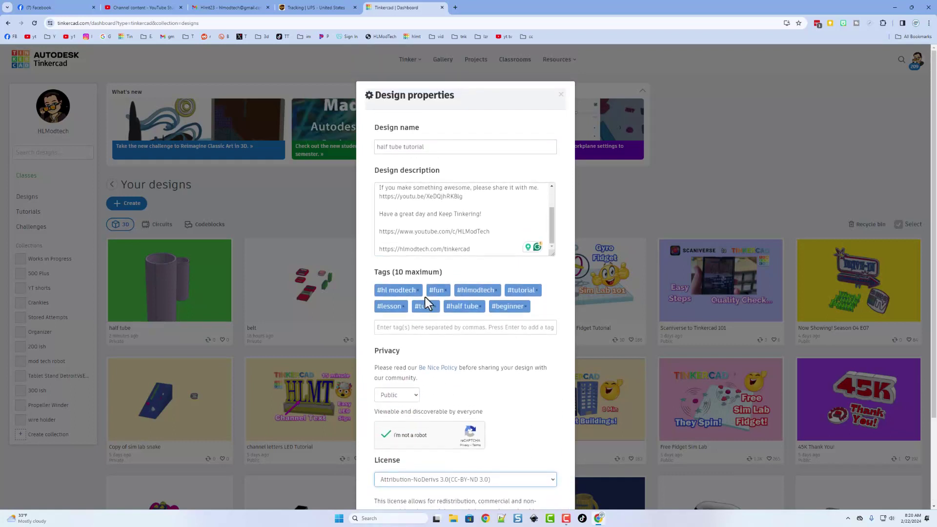
scroll(413, 190, up, 2)
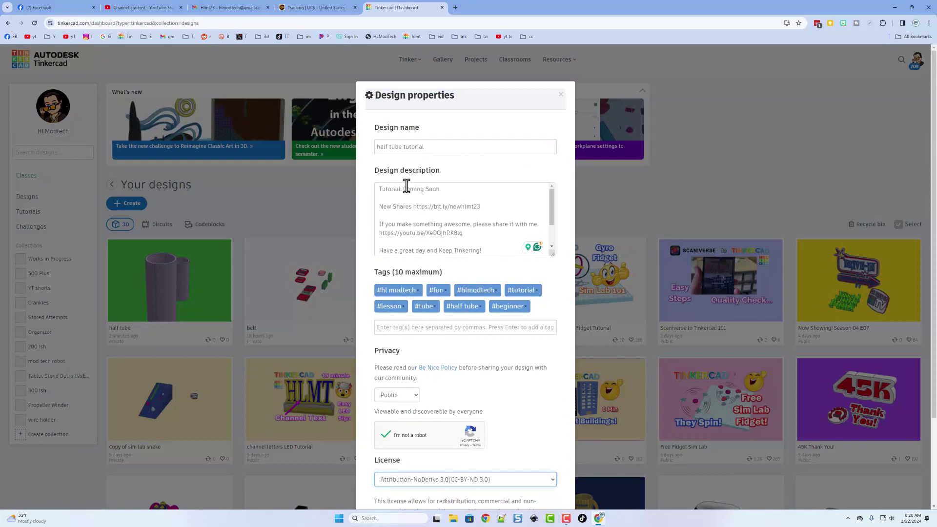
scroll(467, 206, down, 2)
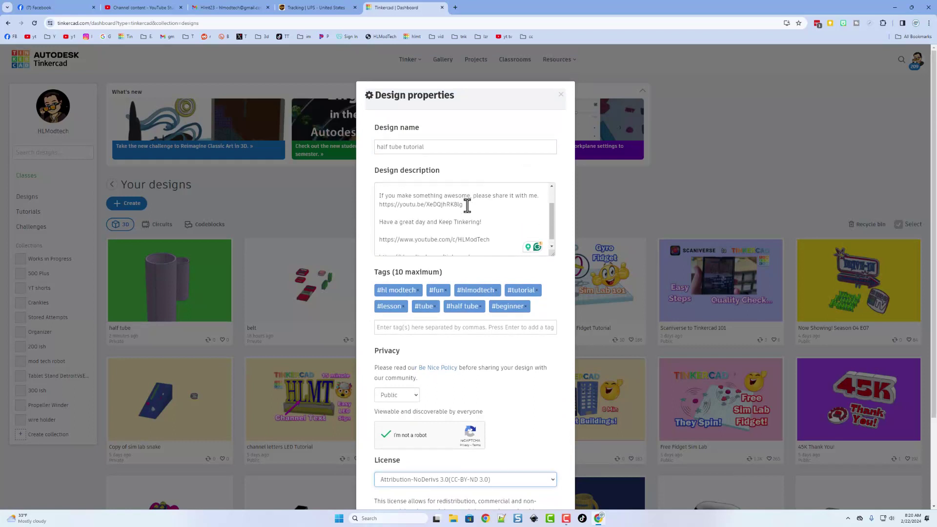
scroll(503, 337, down, 3)
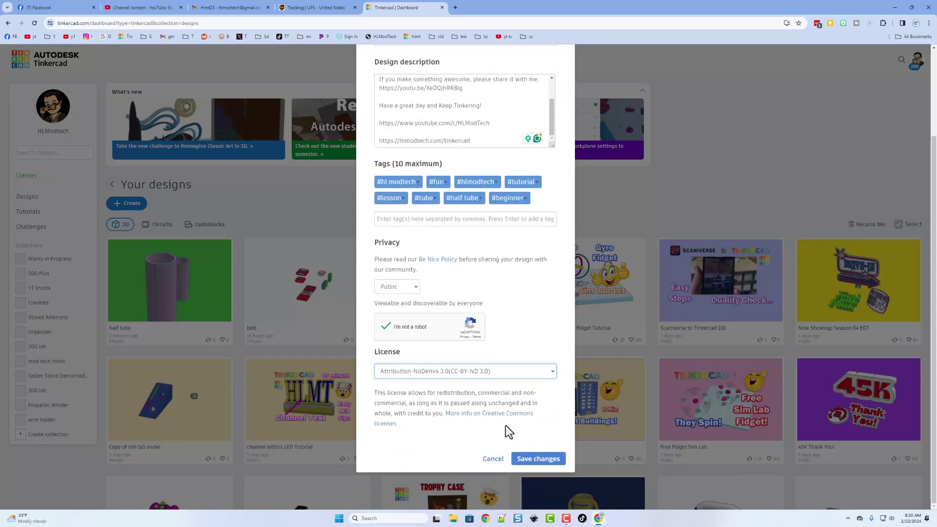
click(528, 460)
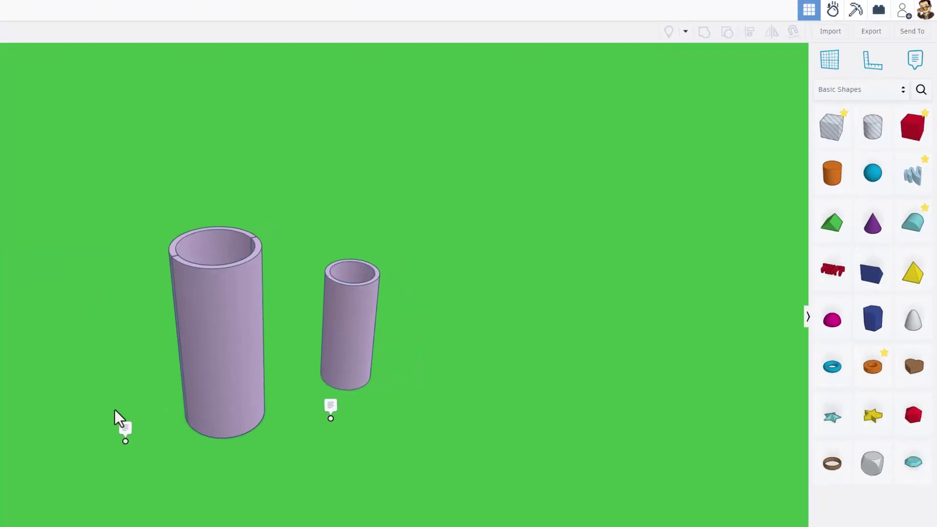
- Add a new Tube shape to the workplane beside the small tube
mouse_move(115, 410)
right_down()
mouse_move(203, 396)
mouse_move(103, 376)
mouse_move(46, 404)
mouse_move(127, 399)
right_up()
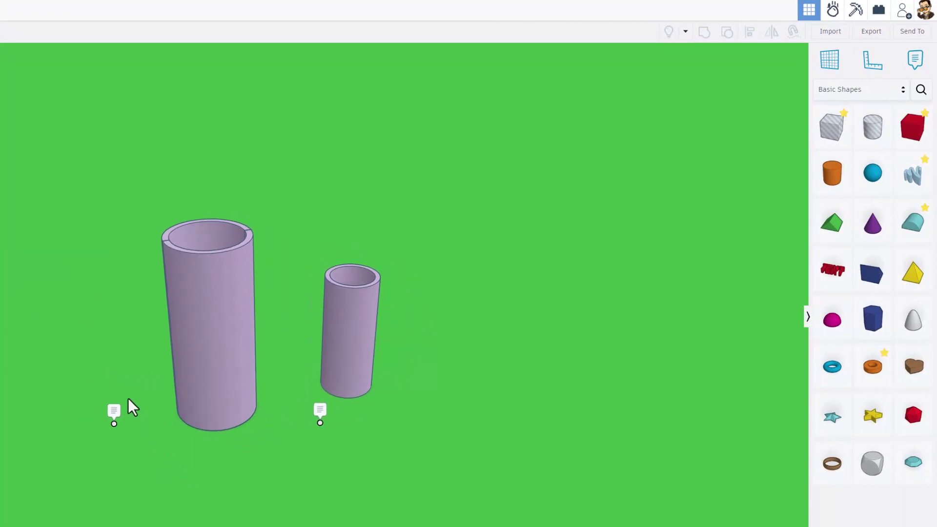
drag(872, 366, 429, 402)
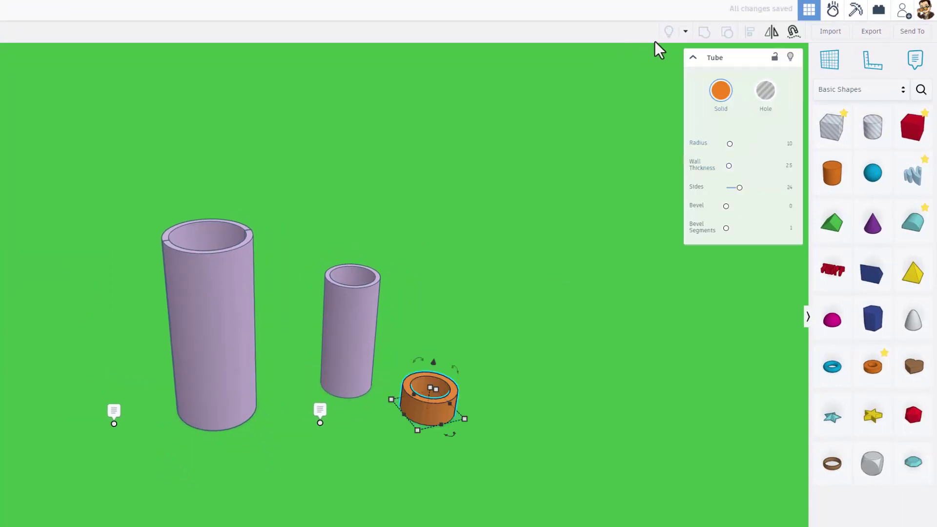
- Compare the tubes in orthographic and perspective view, and return to perspective view
click(131, 266)
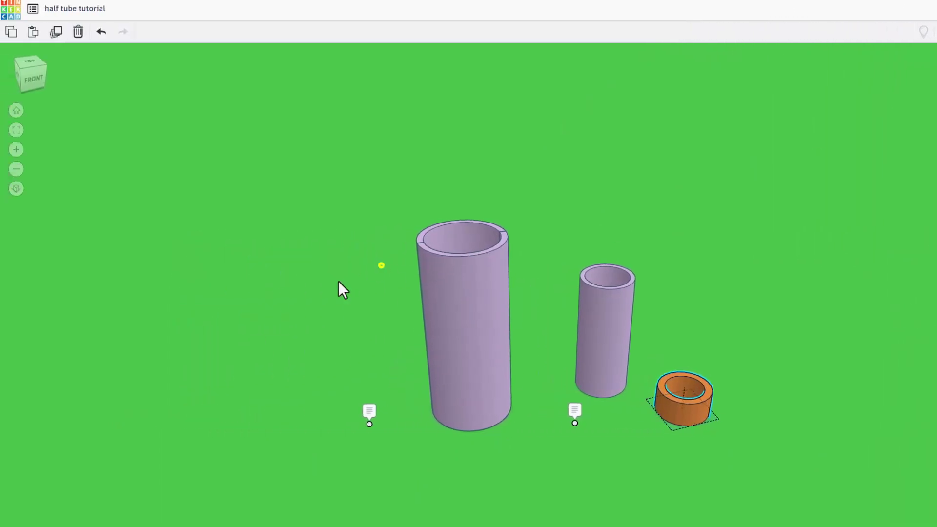
click(18, 189)
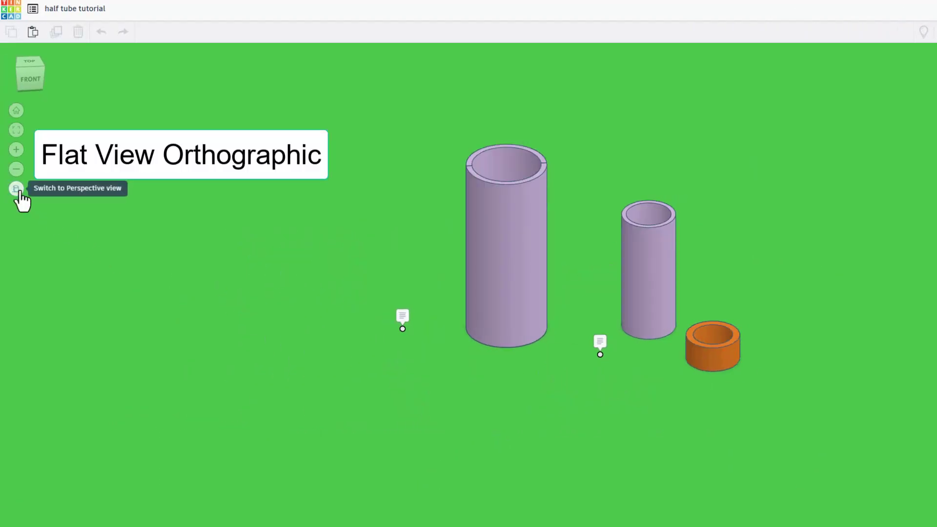
click(19, 191)
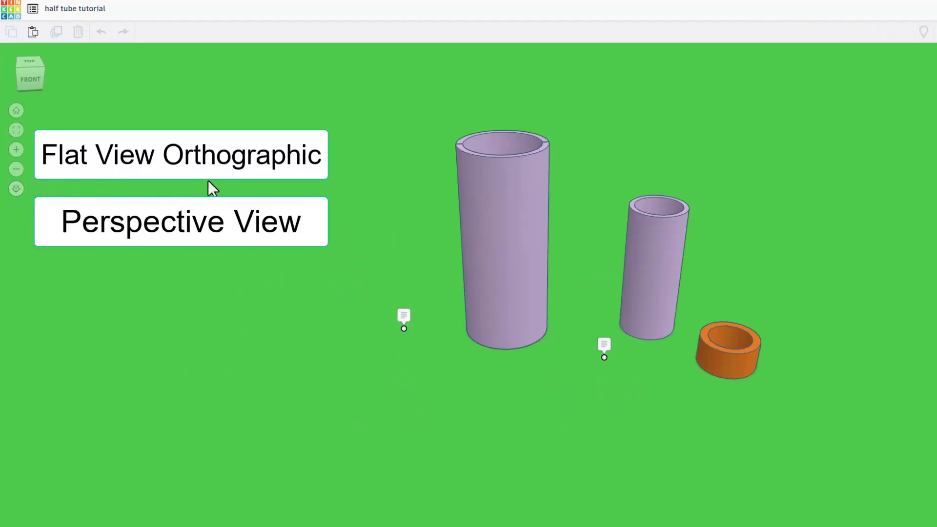
right_drag(208, 181, 202, 269)
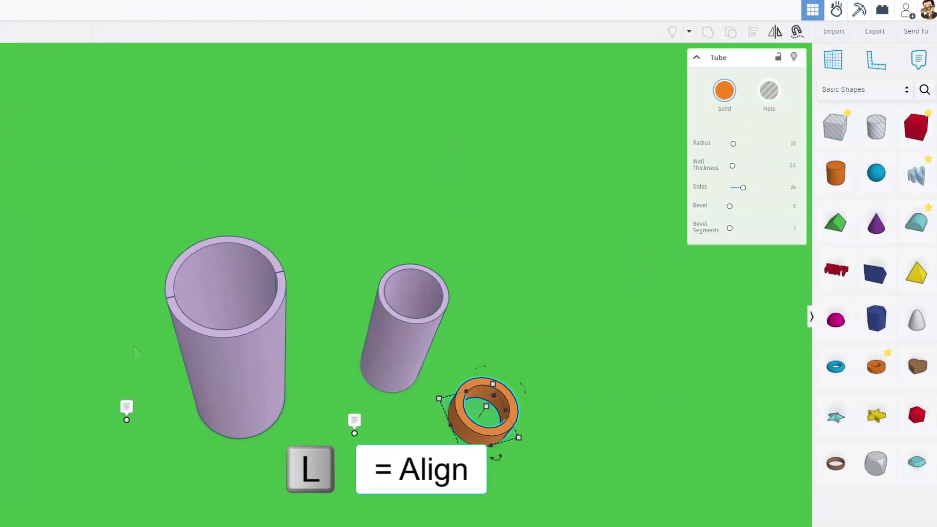
right_drag(389, 344, 387, 334)
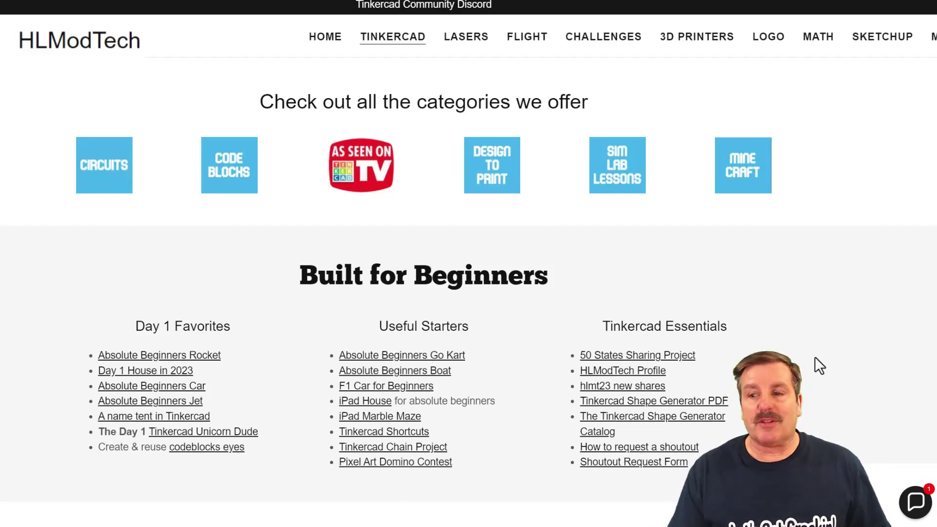
- On the HLModTech website, view and close the contact chat and open the Tinkercad Community Discord invitation
click(908, 510)
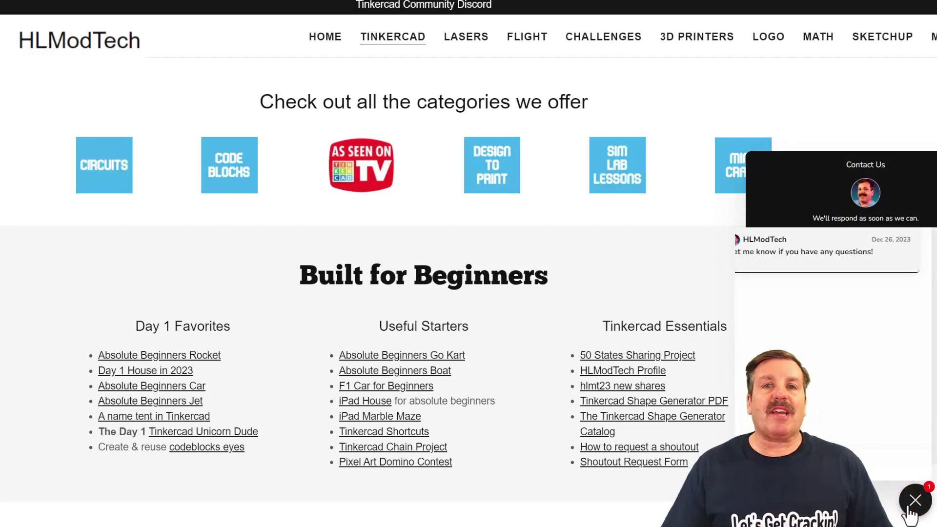
click(909, 510)
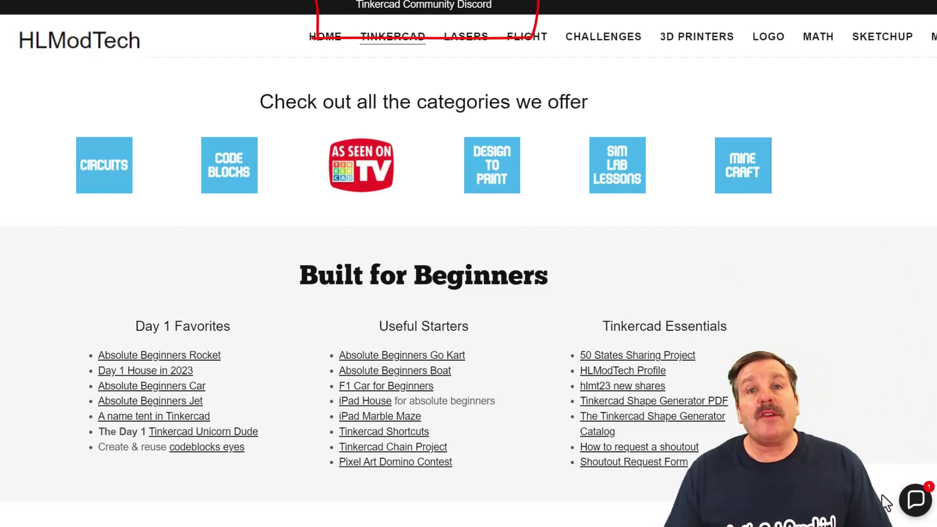
click(431, 9)
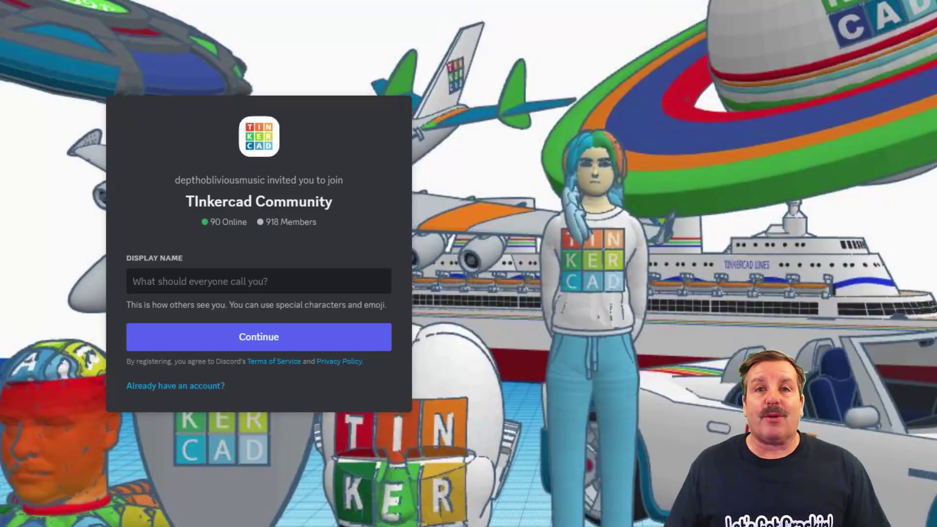